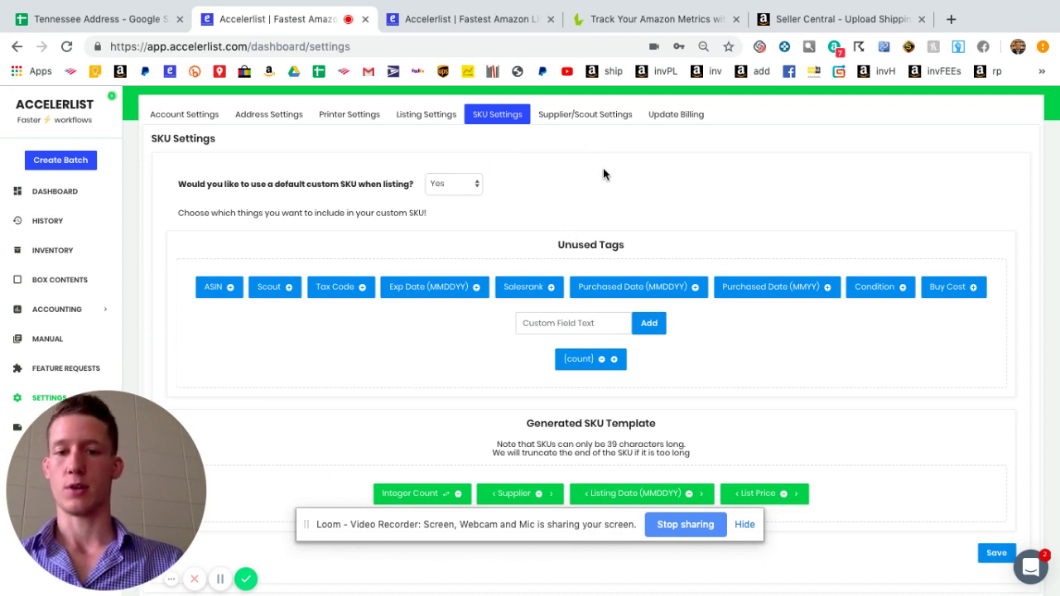
Rearrange Integer Count in the SKU template, ending with it back at the template's start.
scroll(603, 174, down, 1)
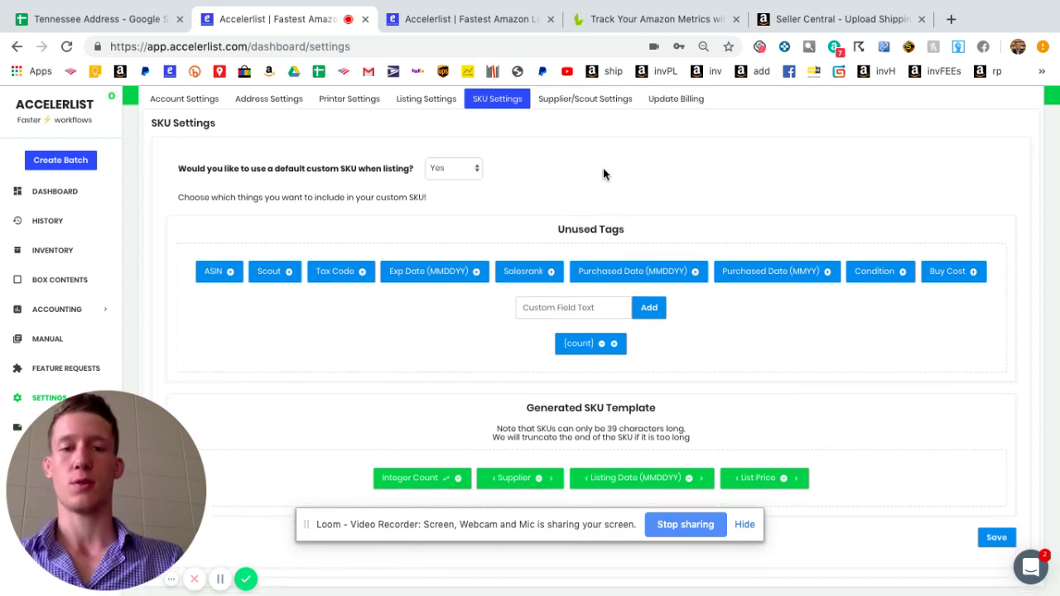
click(438, 484)
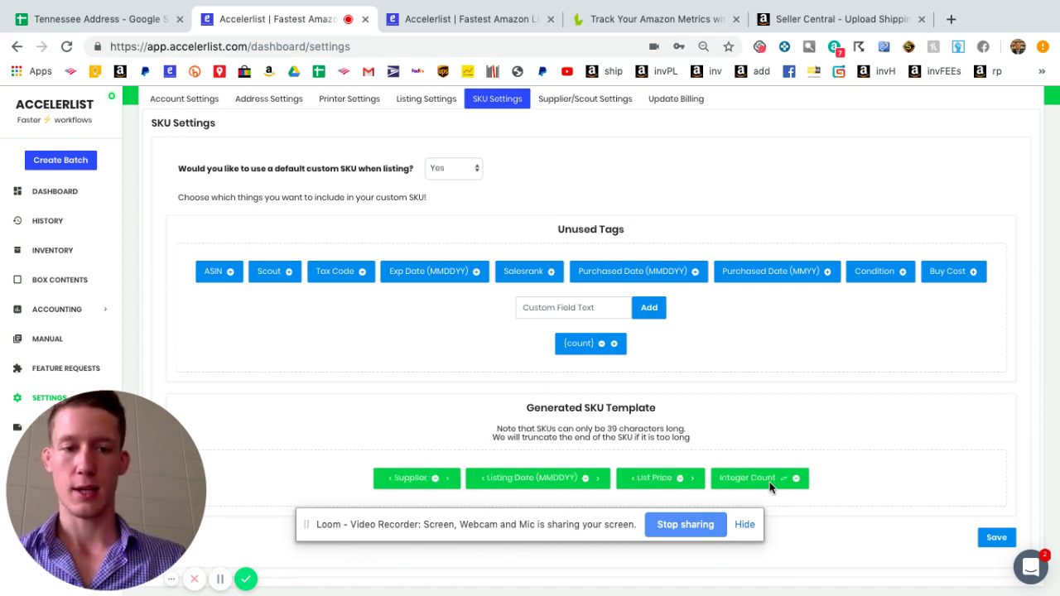
click(797, 478)
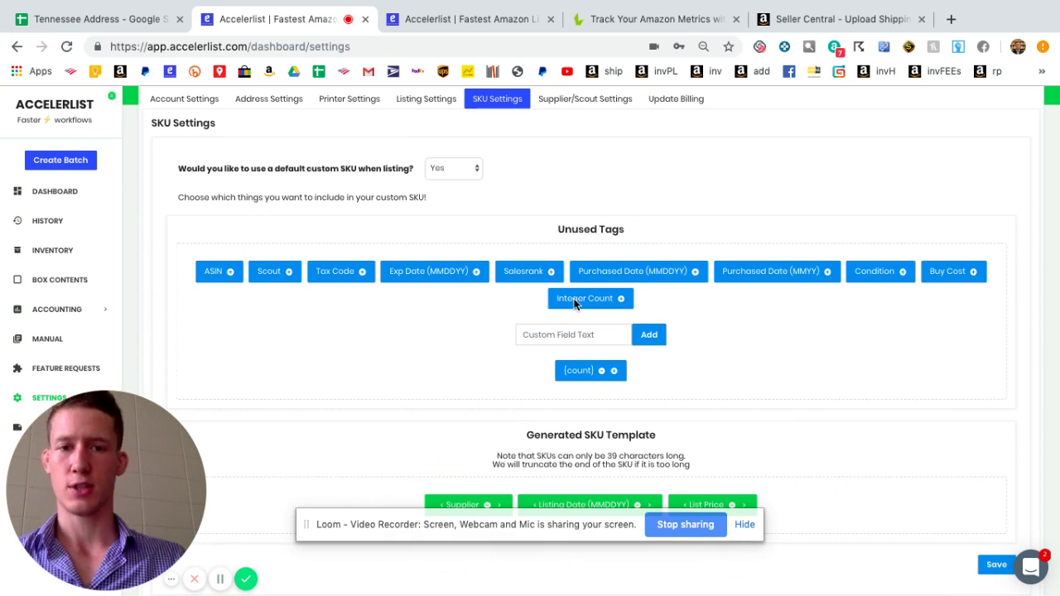
click(622, 300)
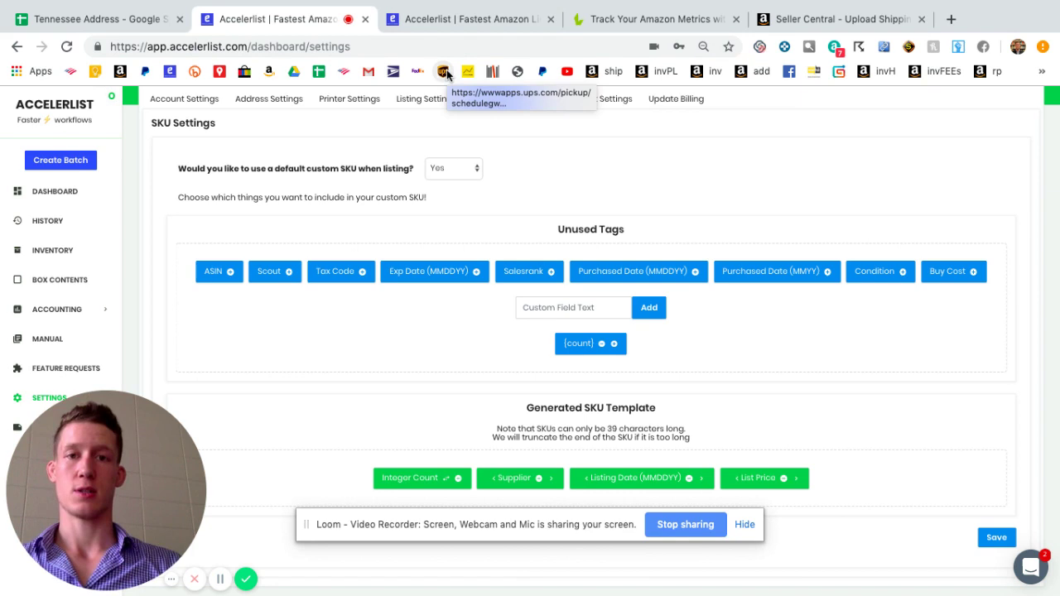
Export the test batch's items via Export > Batch Items and open the downloaded CSV.
click(444, 23)
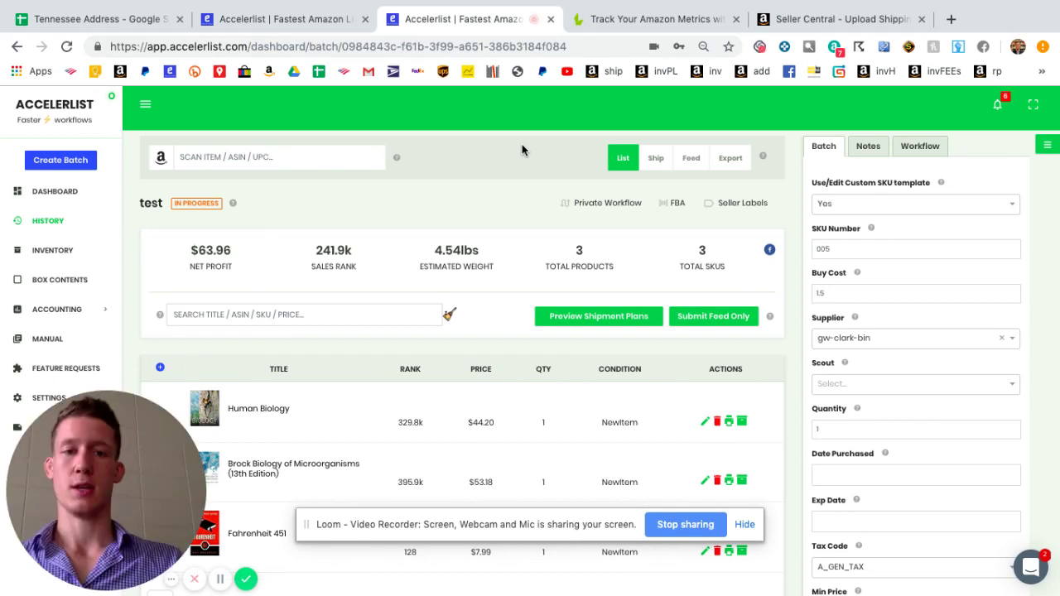
click(730, 159)
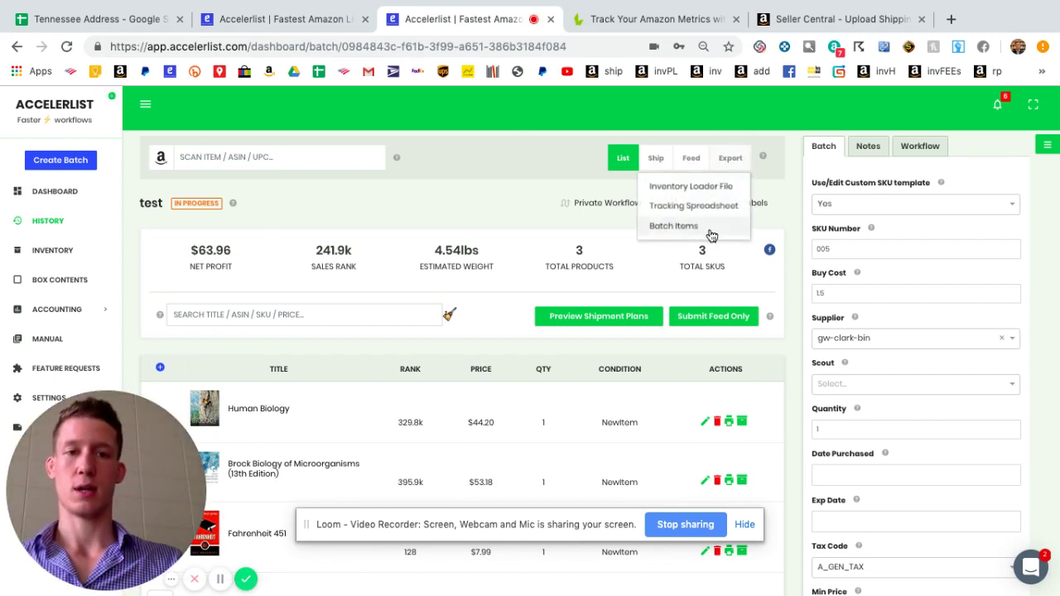
click(673, 226)
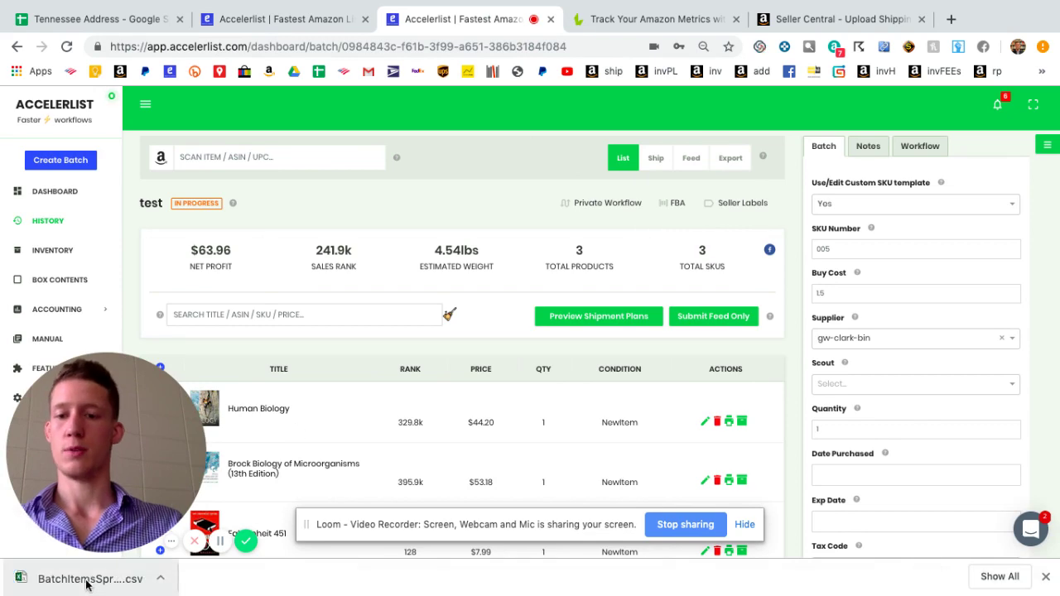
click(86, 579)
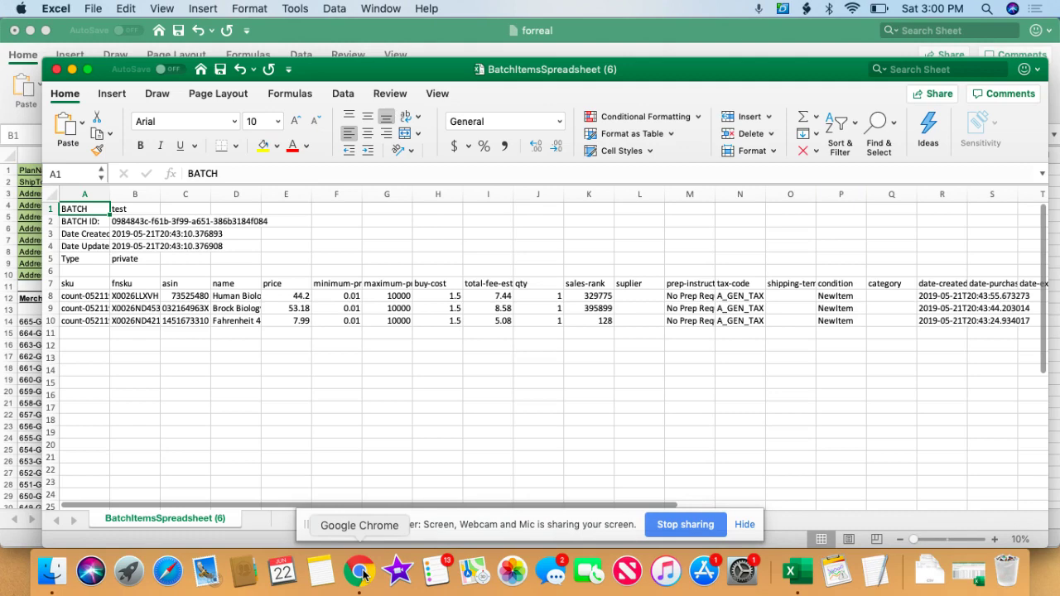
Back on the Accelerlist batch page in Chrome, generate the shipment plan preview.
click(361, 572)
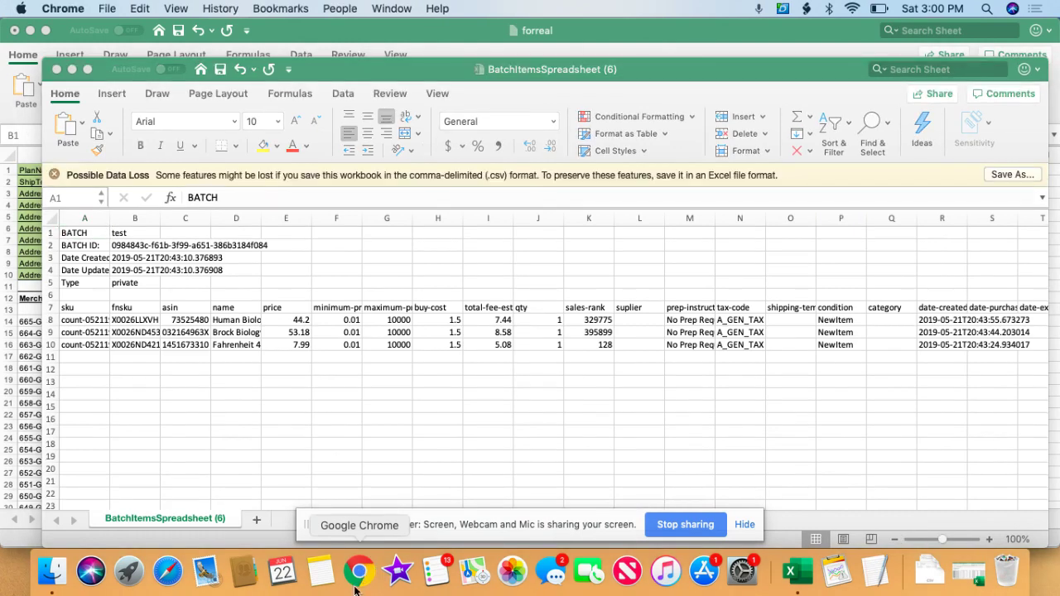
click(358, 581)
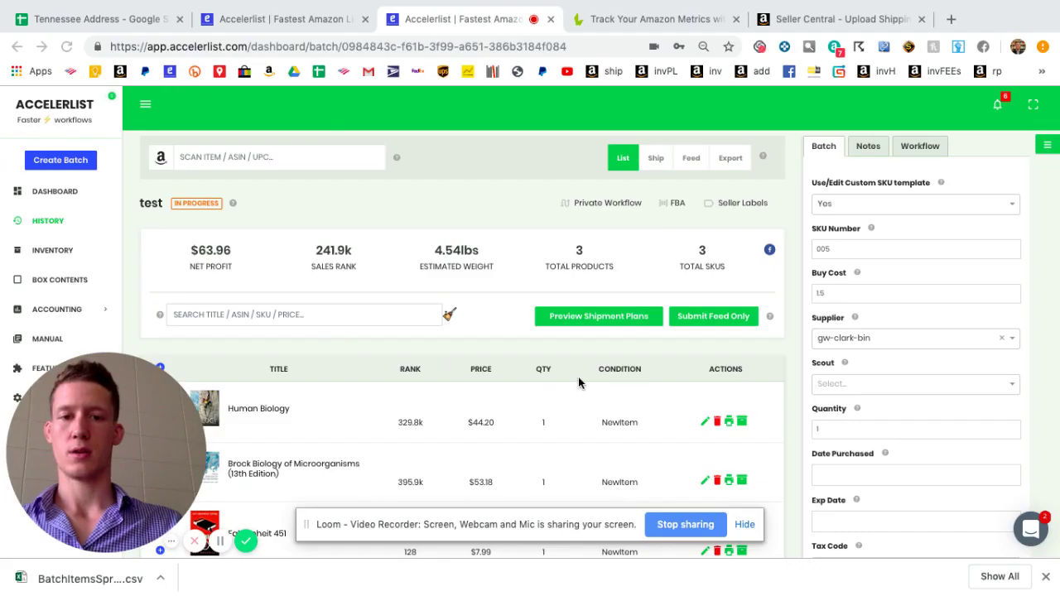
click(616, 317)
click(616, 317)
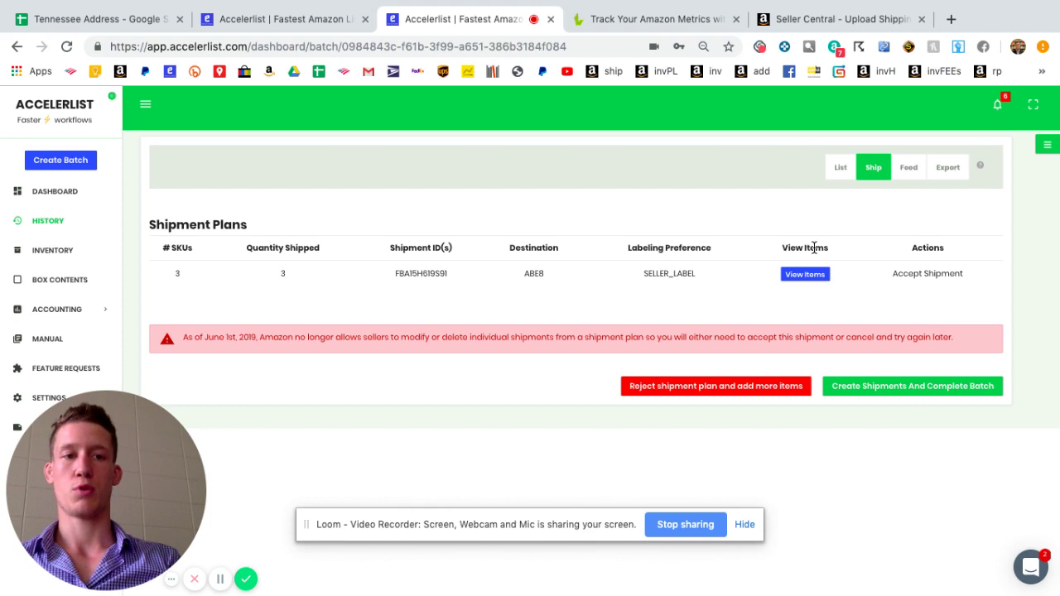
Wait for the Shipment Plans table to load, showing 3 SKUs, 3 units, destination ABE8.
mouse_move(507, 2)
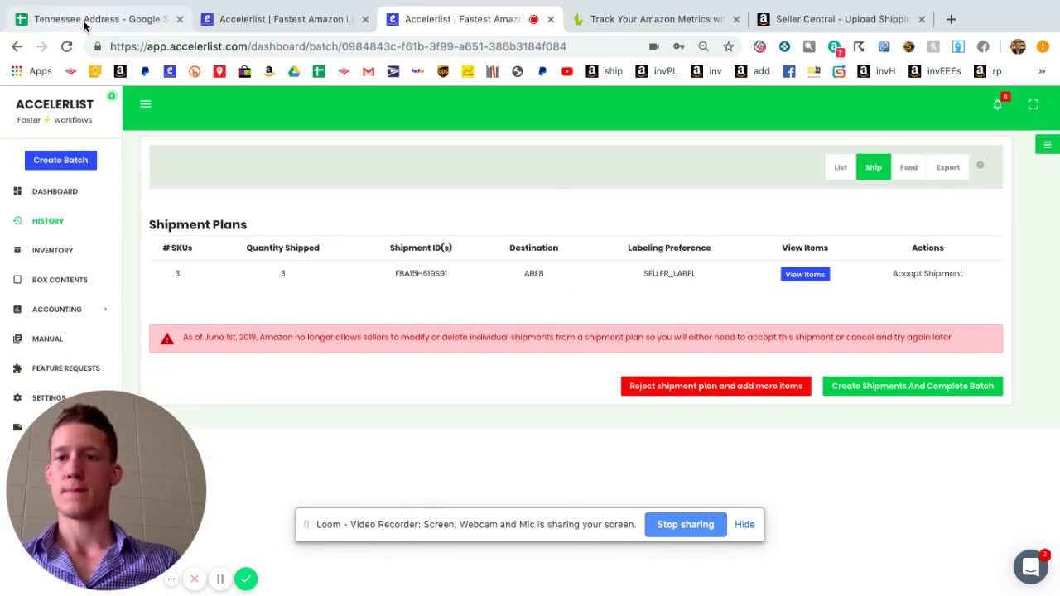
Re-export the test batch's Batch Items from Accelerlist and open the fresh CSV in Excel.
click(84, 25)
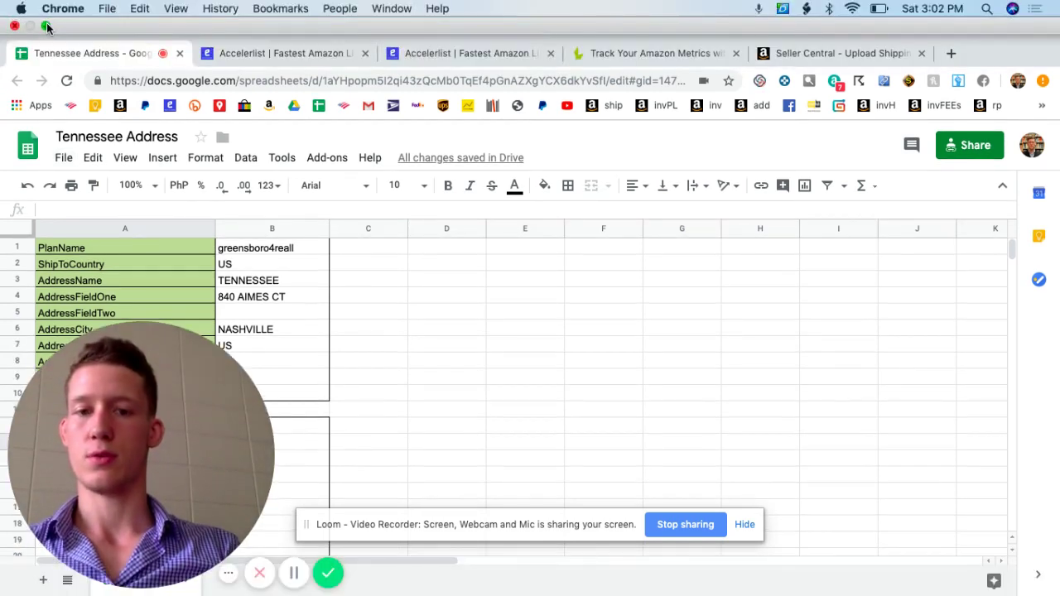
click(448, 19)
click(948, 168)
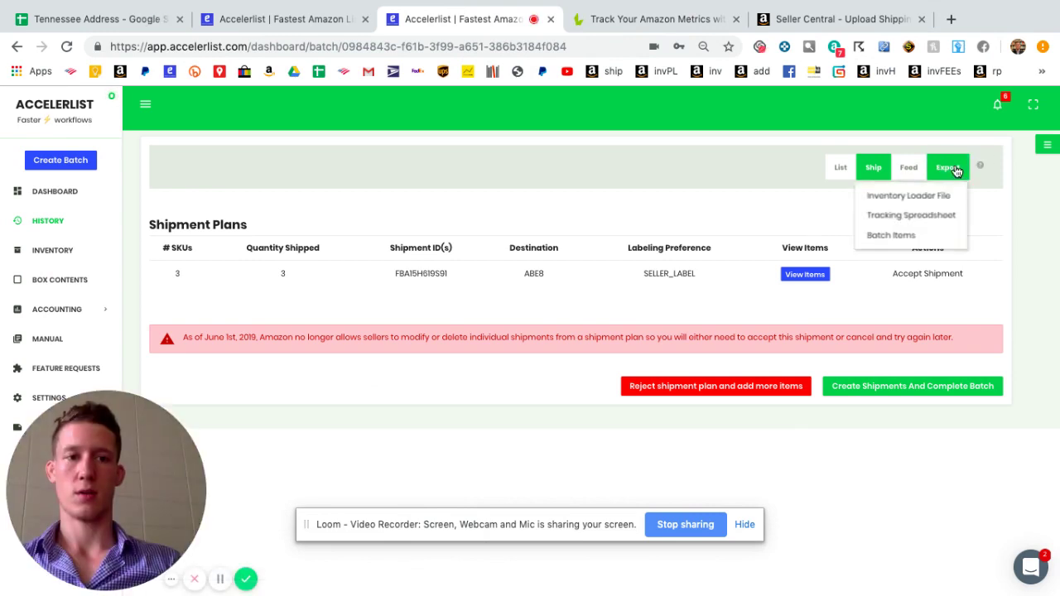
click(925, 237)
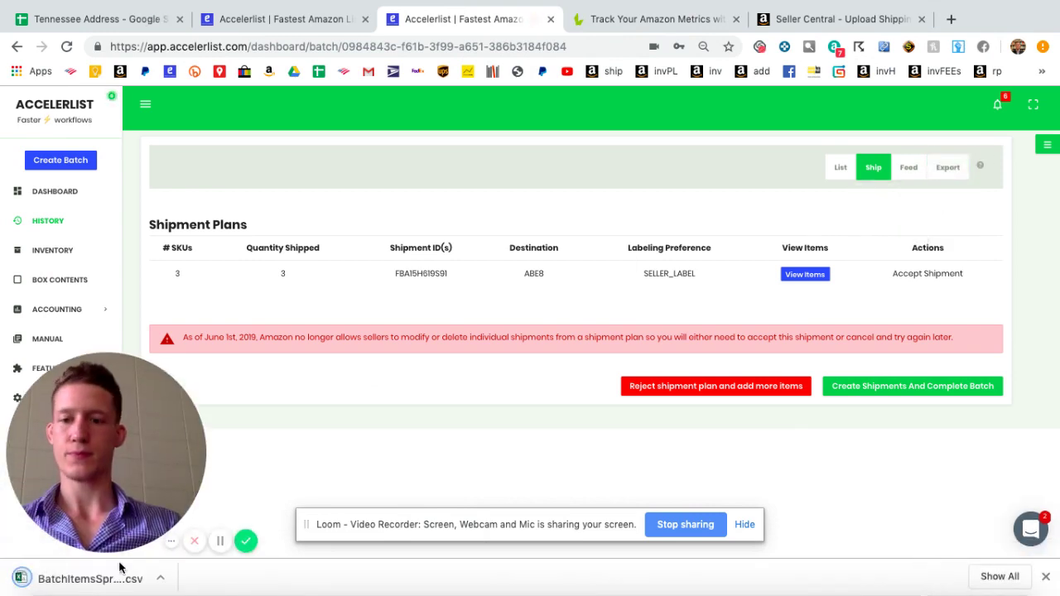
click(91, 579)
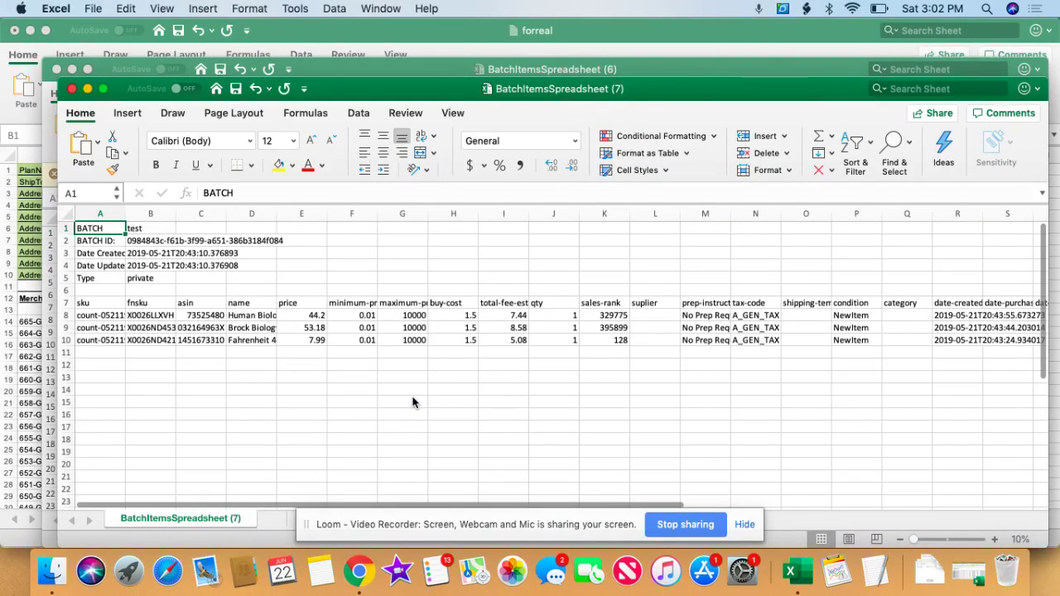
Copy SKUs A8:A10 from BatchItemsSpreadsheet (7) and bring up the forreal workbook.
click(106, 339)
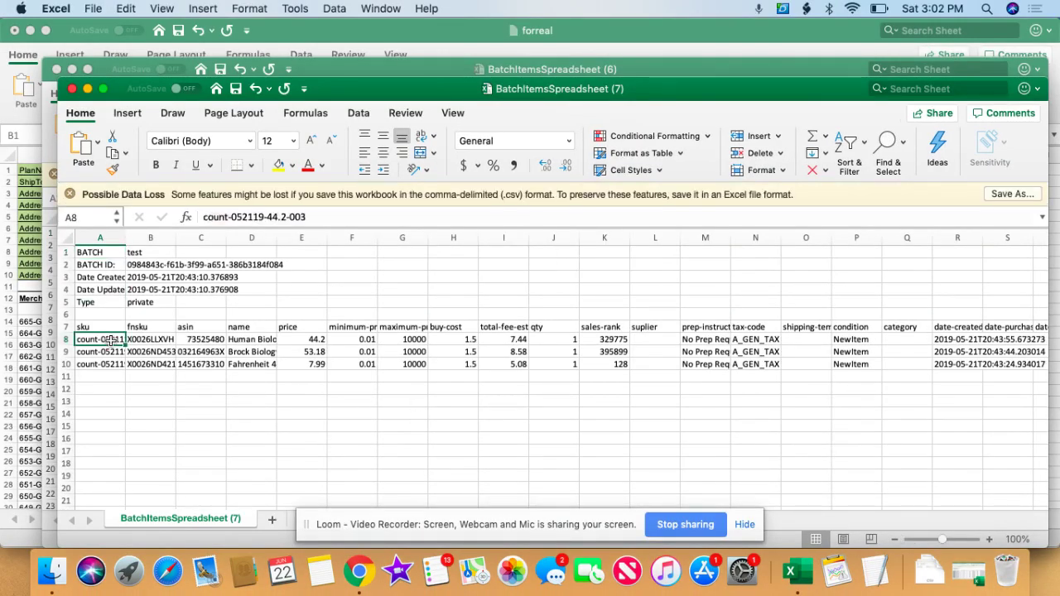
click(110, 390)
drag(103, 341, 103, 368)
key(super+c)
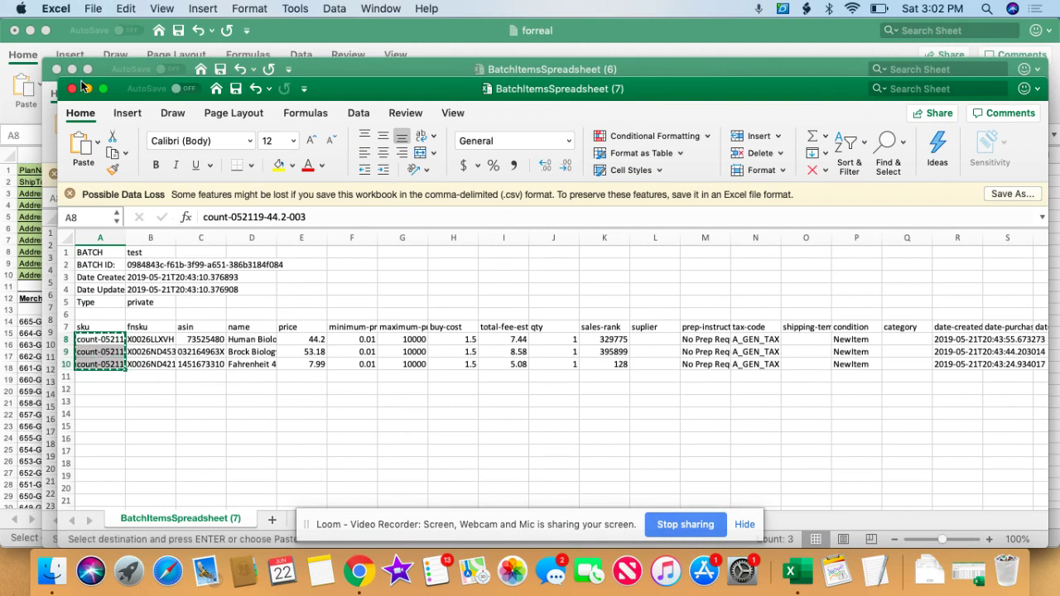
click(357, 572)
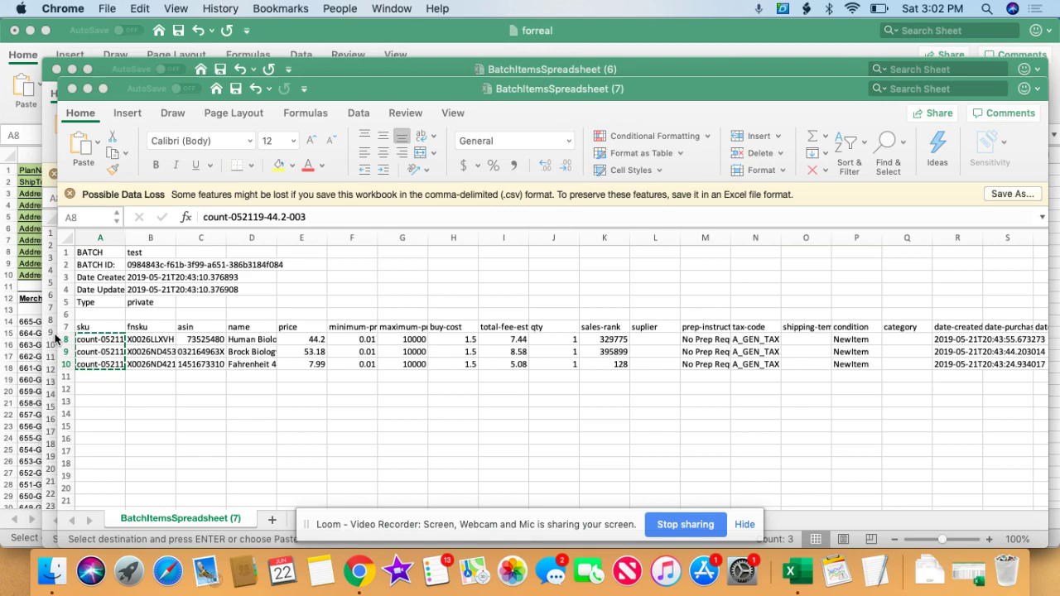
click(34, 342)
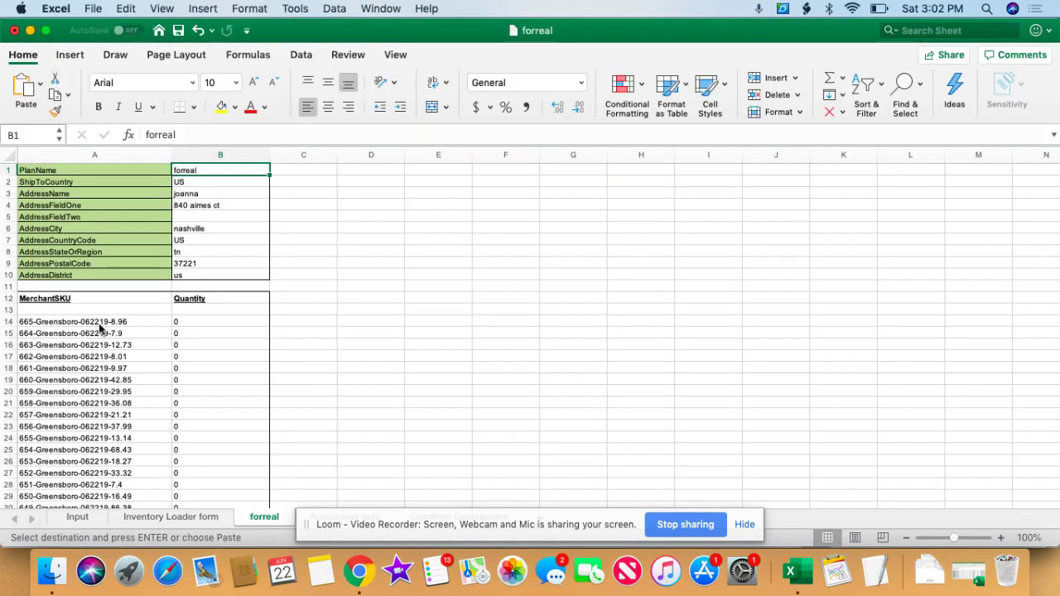
Enter quantity 1 in B14 and fill it down the Quantity column to row 671.
click(91, 324)
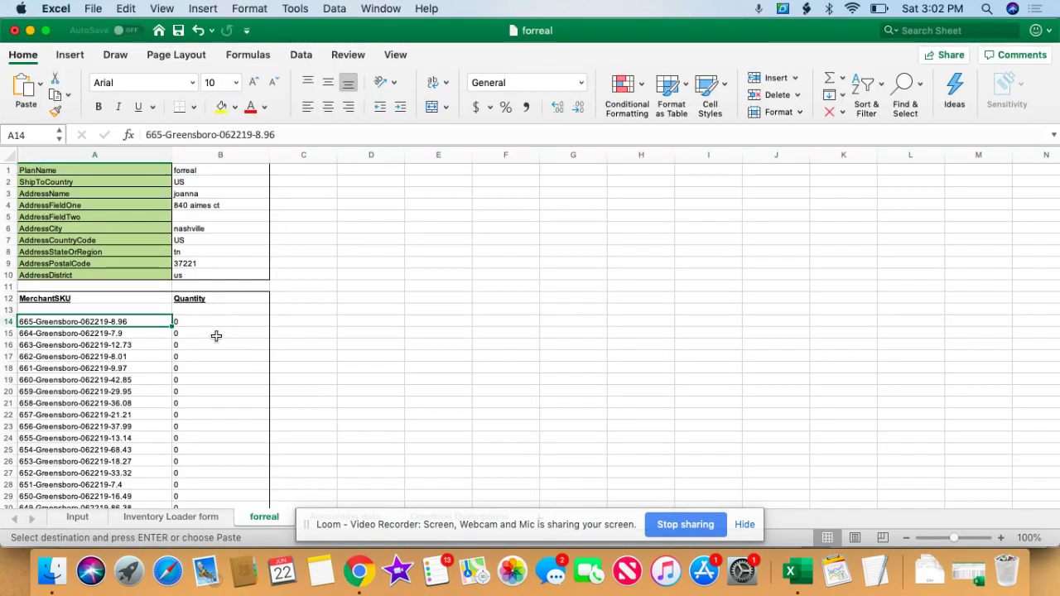
click(174, 333)
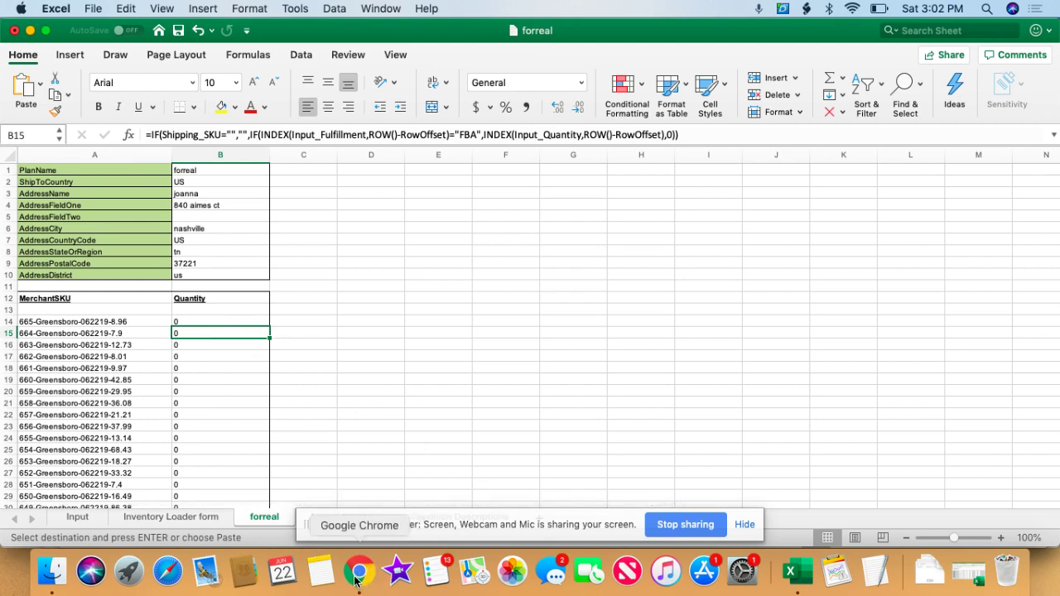
click(100, 331)
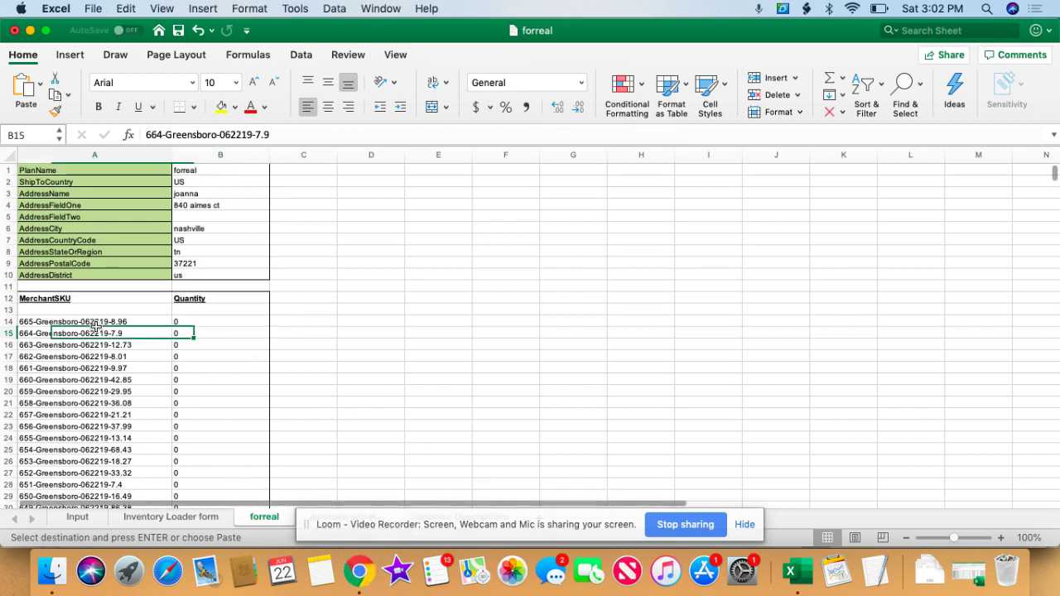
click(197, 322)
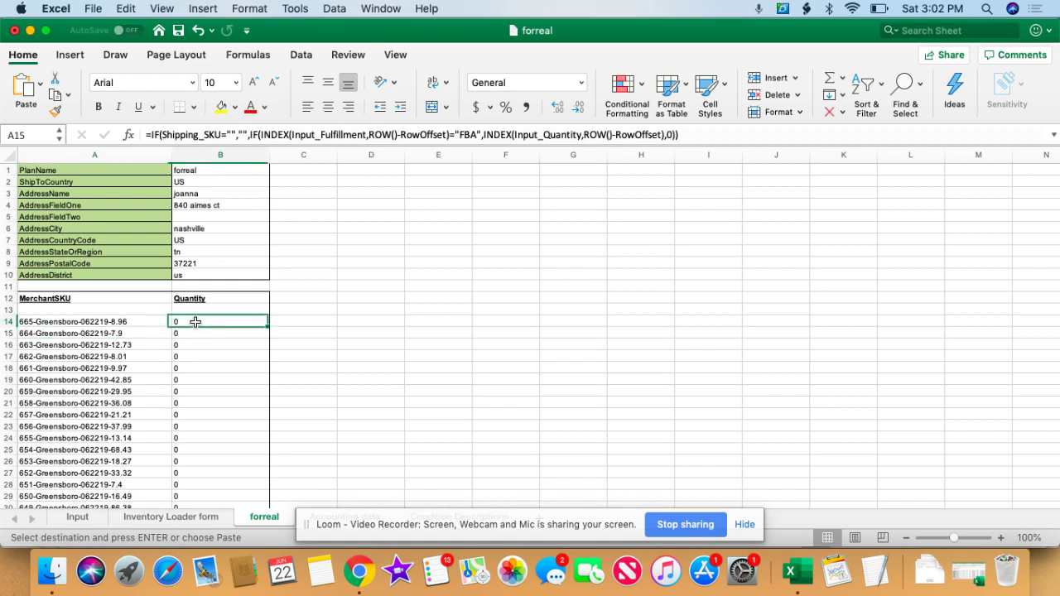
text(1)
click(243, 320)
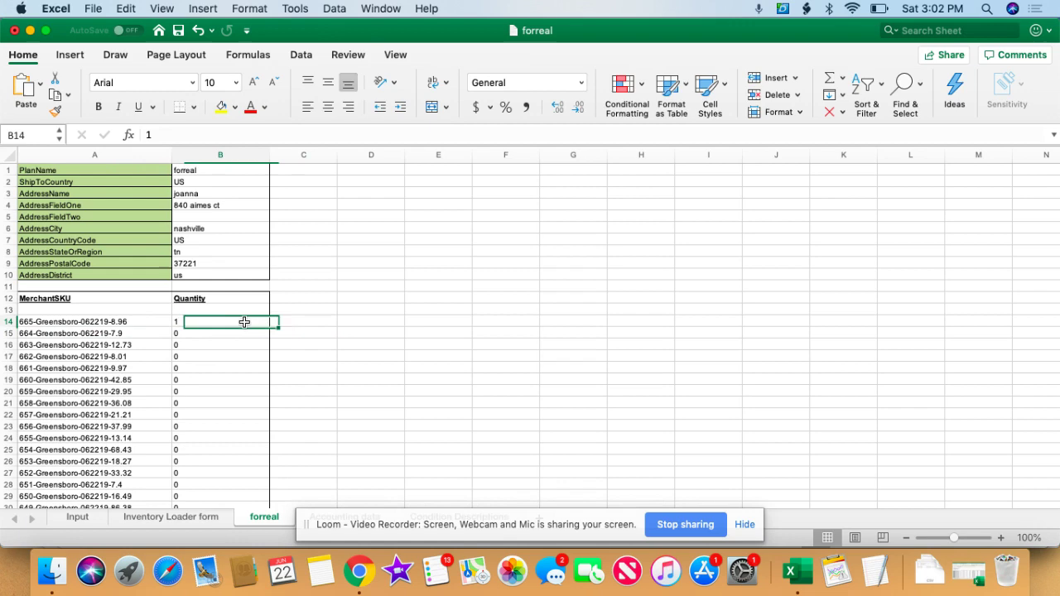
drag(267, 326, 208, 460)
click(208, 461)
key(Up)
key(Left)
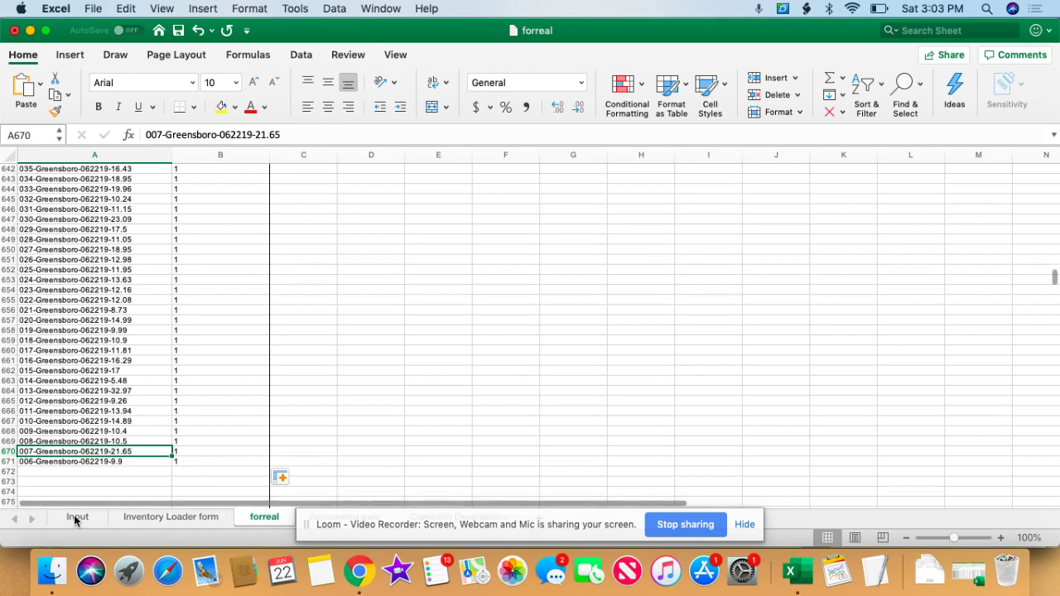
Switch to Chrome's Book Flipper tracking-spreadsheet tab and scroll to the Listing Options cards.
click(360, 574)
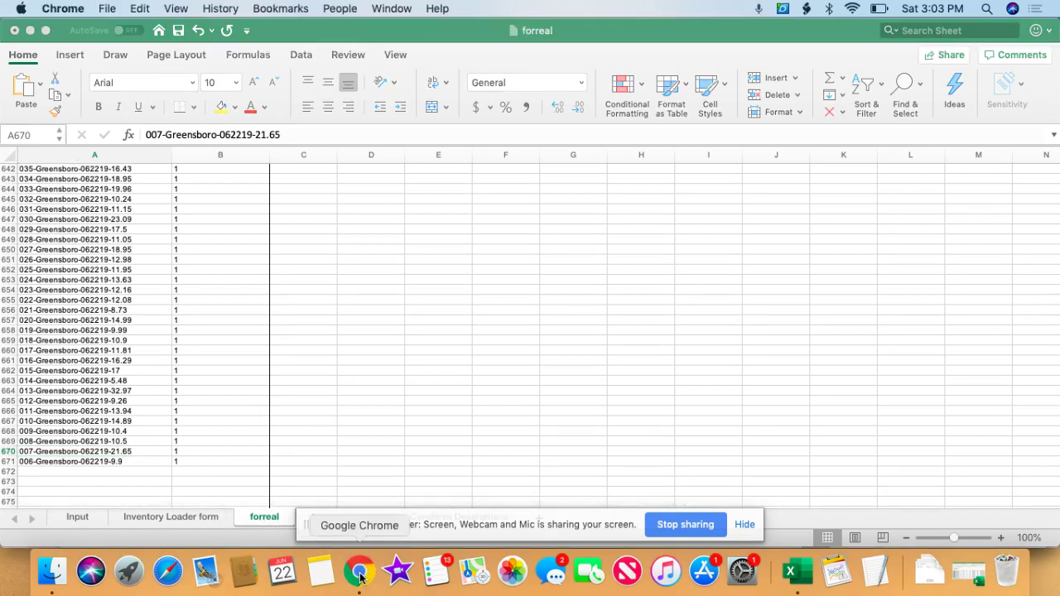
right_click(360, 590)
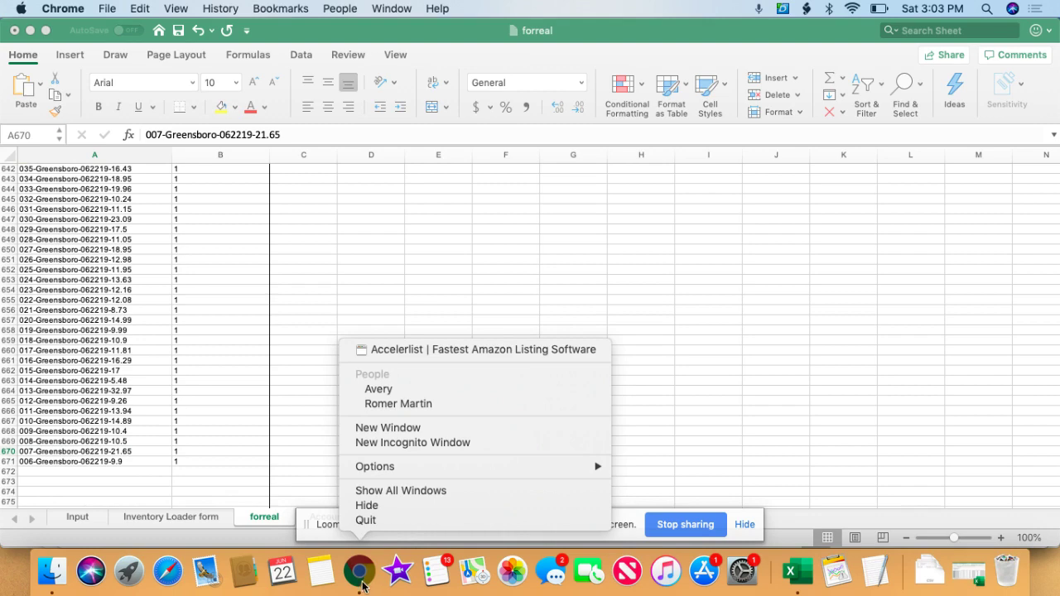
click(362, 584)
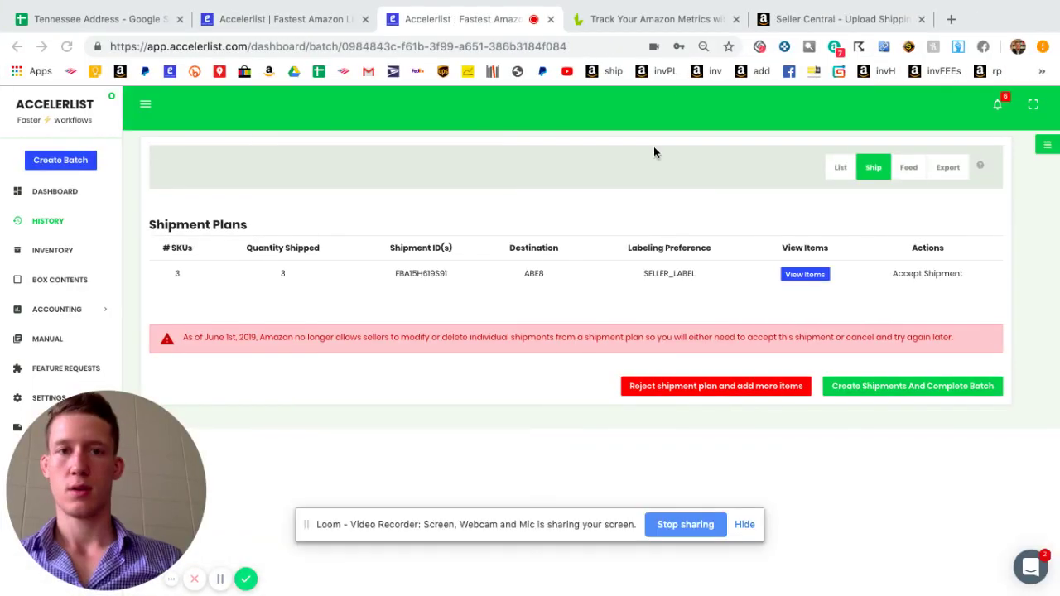
click(651, 19)
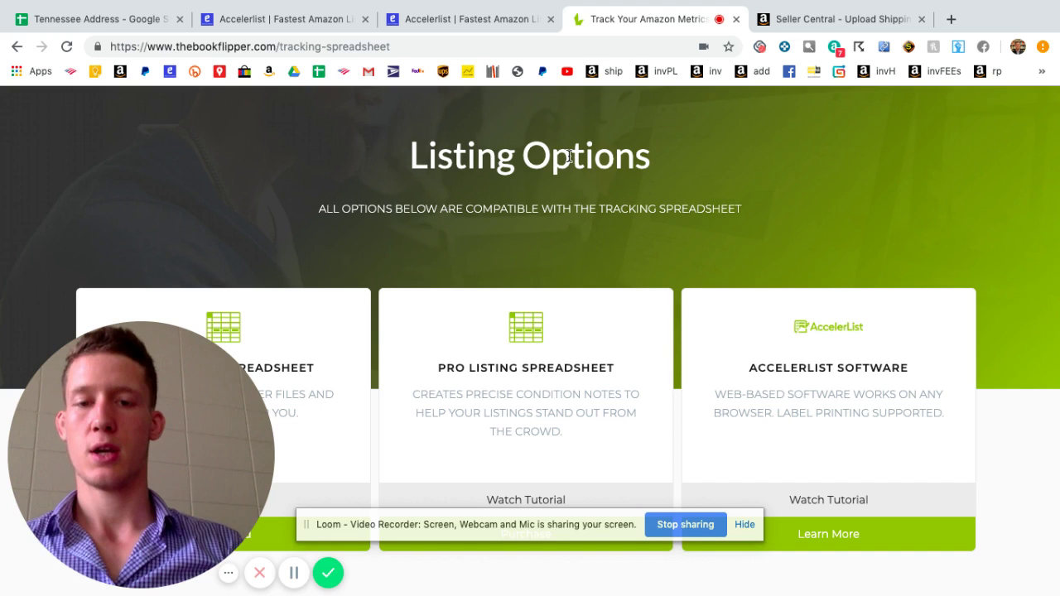
scroll(568, 157, down, 4)
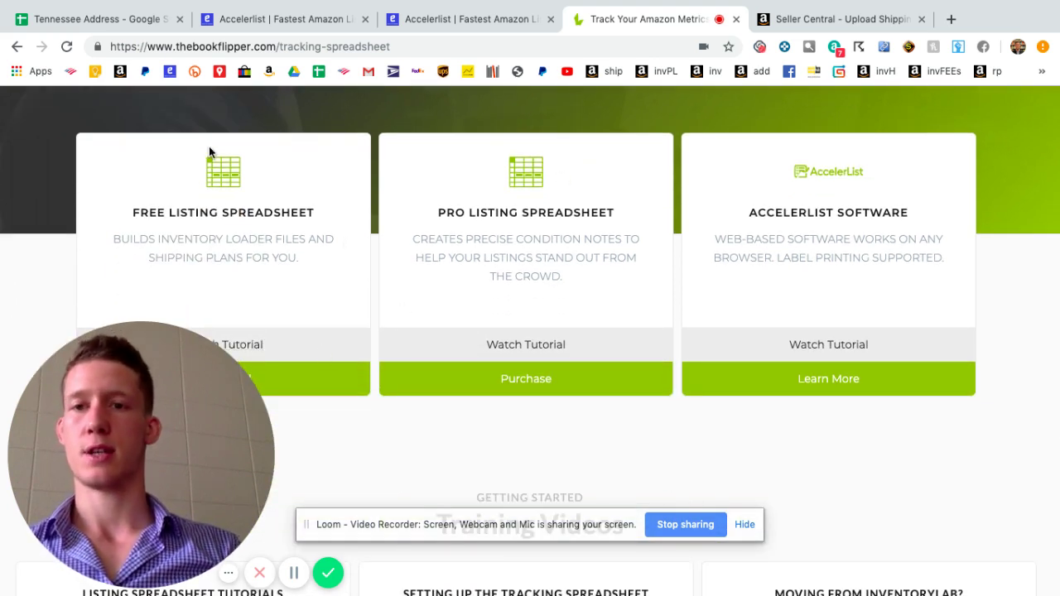
Check the Tennessee Address sheet's first empty MerchantSKU and Quantity cells, then exit full screen.
click(134, 20)
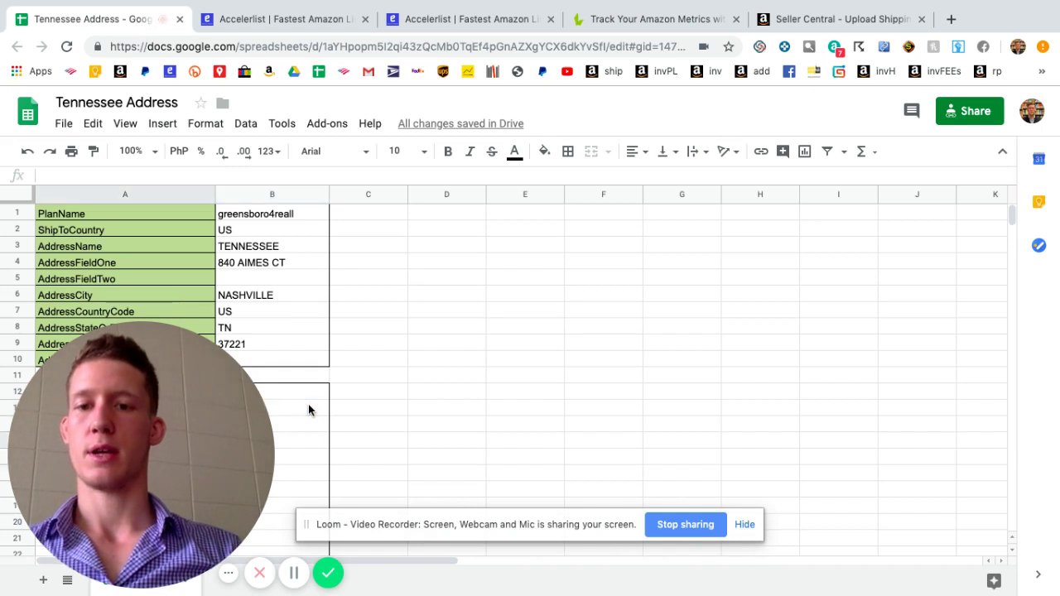
scroll(309, 409, down, 2)
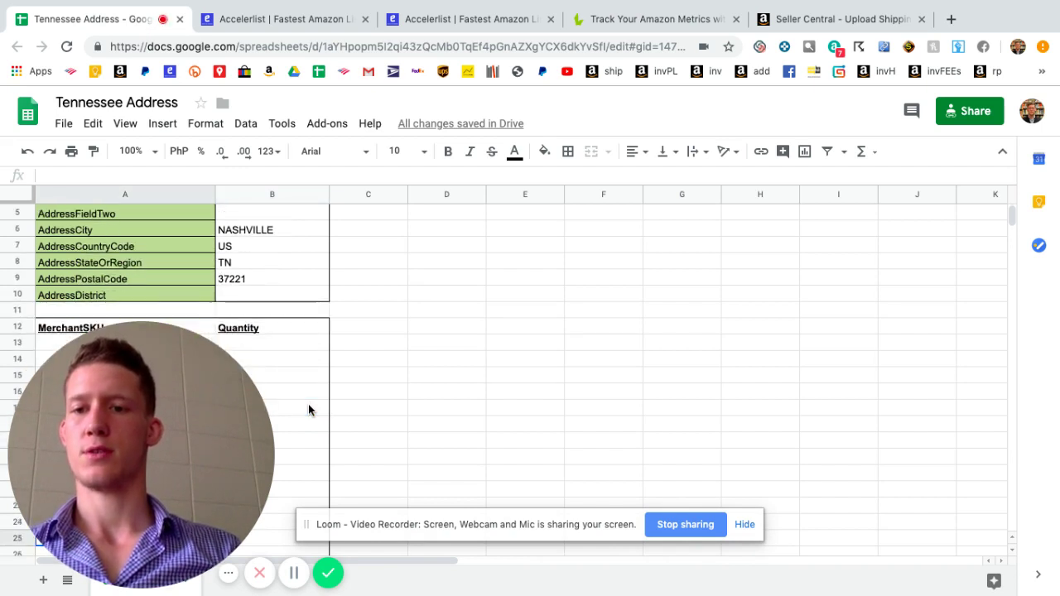
scroll(308, 410, down, 3)
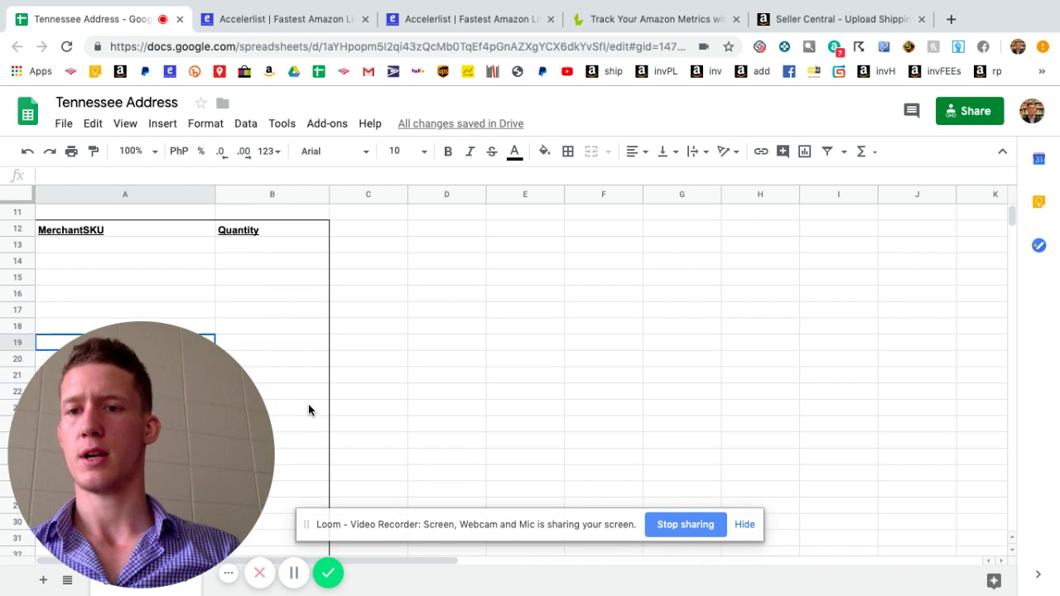
key(Up)
key(Up)
key(Up)
key(Up)
key(Up)
key(Up)
key(Down)
key(Up)
key(Down)
key(Up)
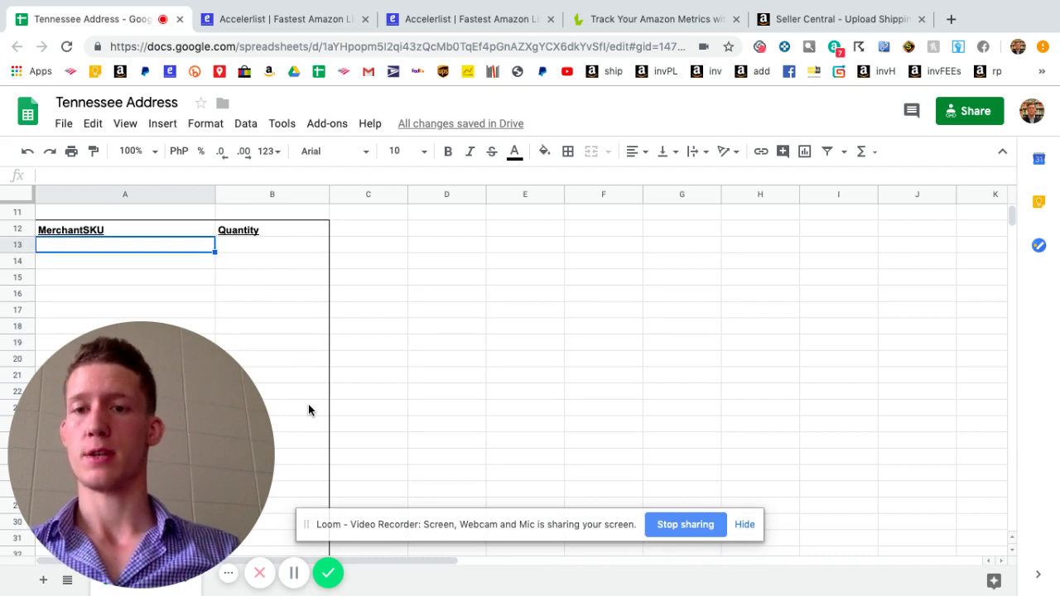
key(Right)
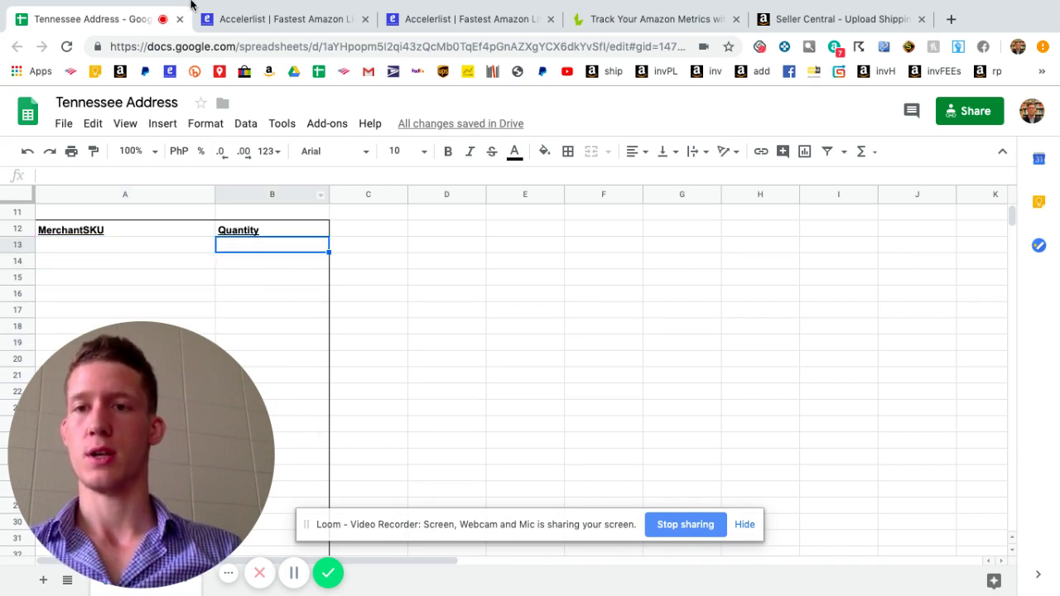
mouse_move(190, 3)
click(45, 28)
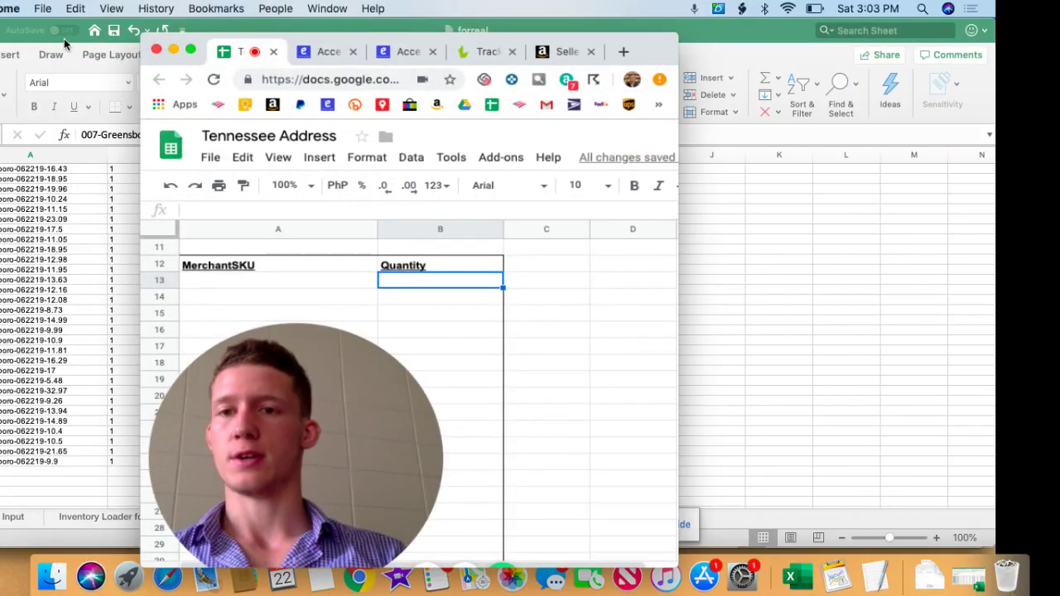
click(64, 38)
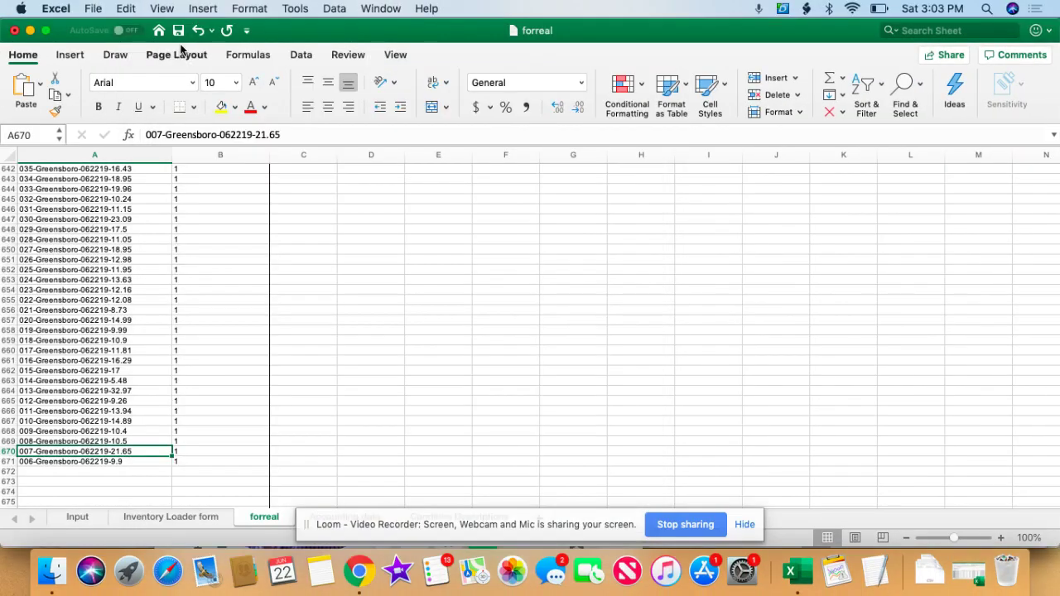
click(93, 9)
click(138, 124)
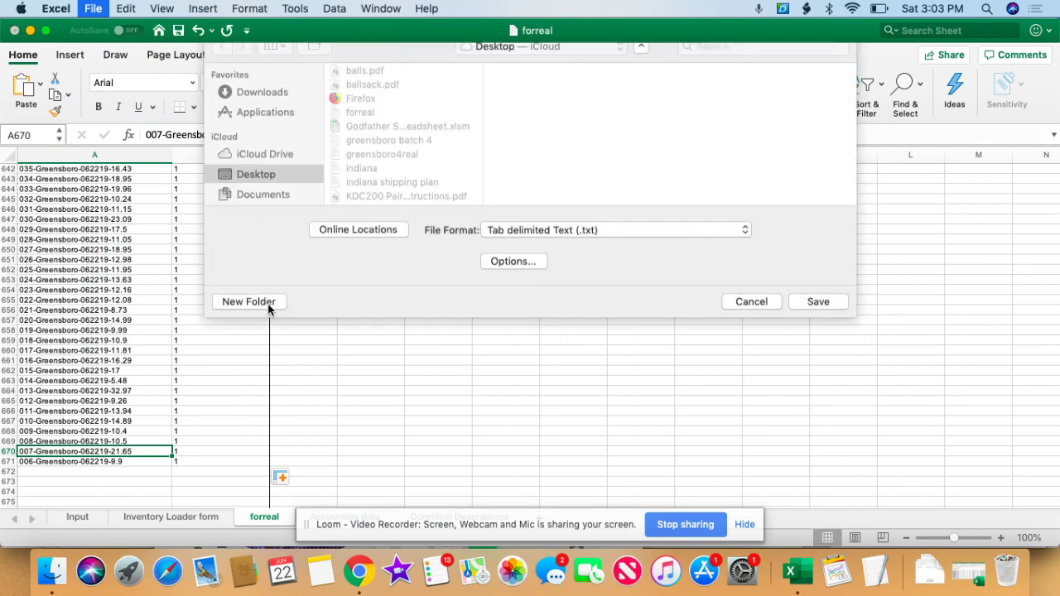
click(746, 375)
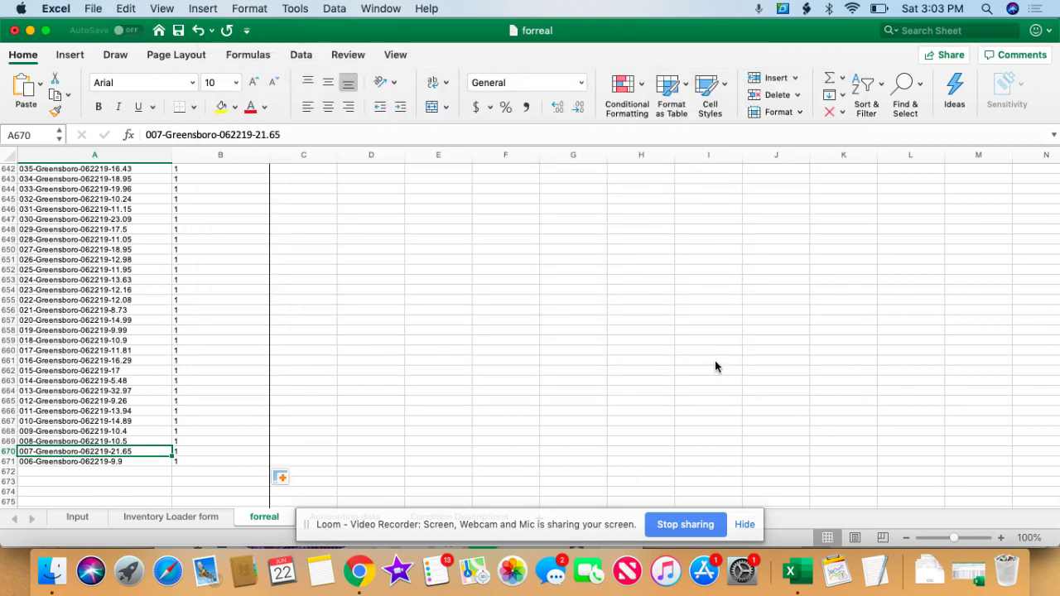
key(super+Up)
key(super+Up)
key(Up)
key(Up)
key(Up)
key(Up)
key(Up)
key(Up)
key(Up)
key(Up)
key(Up)
key(Up)
key(Up)
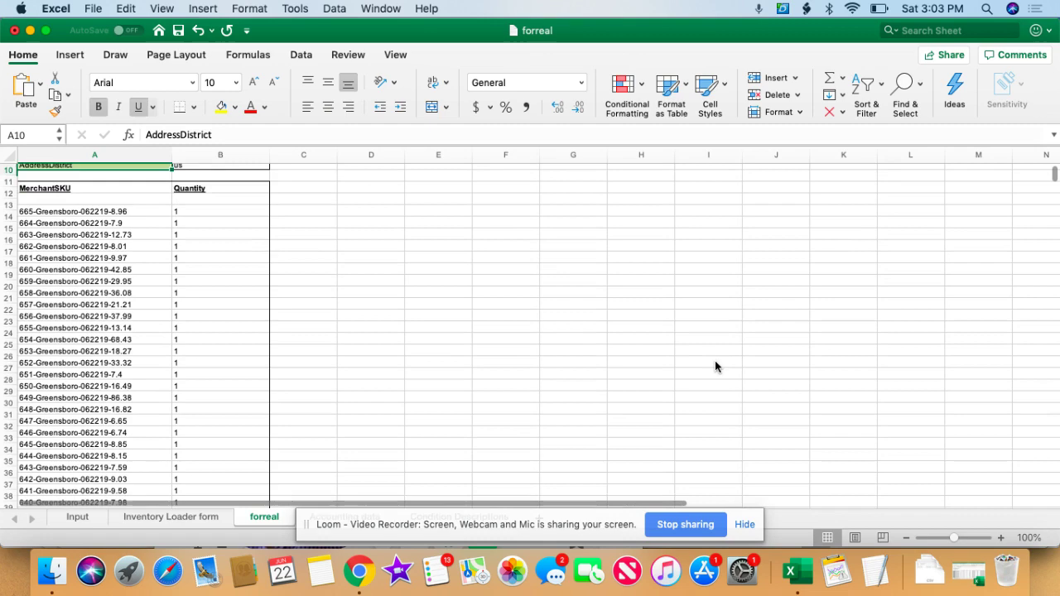
key(Down)
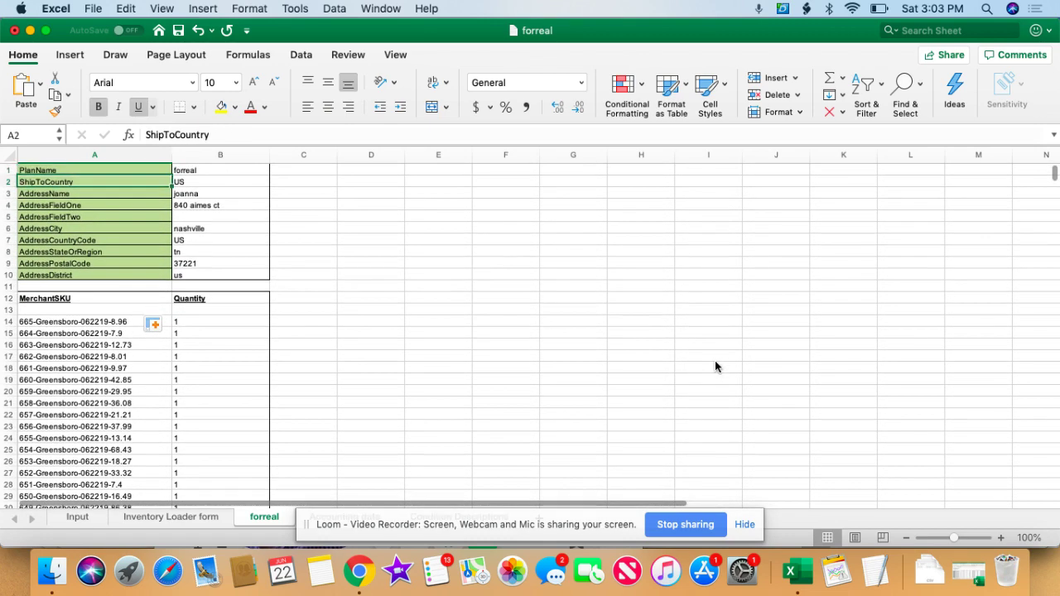
key(Down)
key(Right)
key(Right)
key(Left)
key(Up)
key(Up)
key(Down)
key(Down)
key(Down)
key(Down)
key(Down)
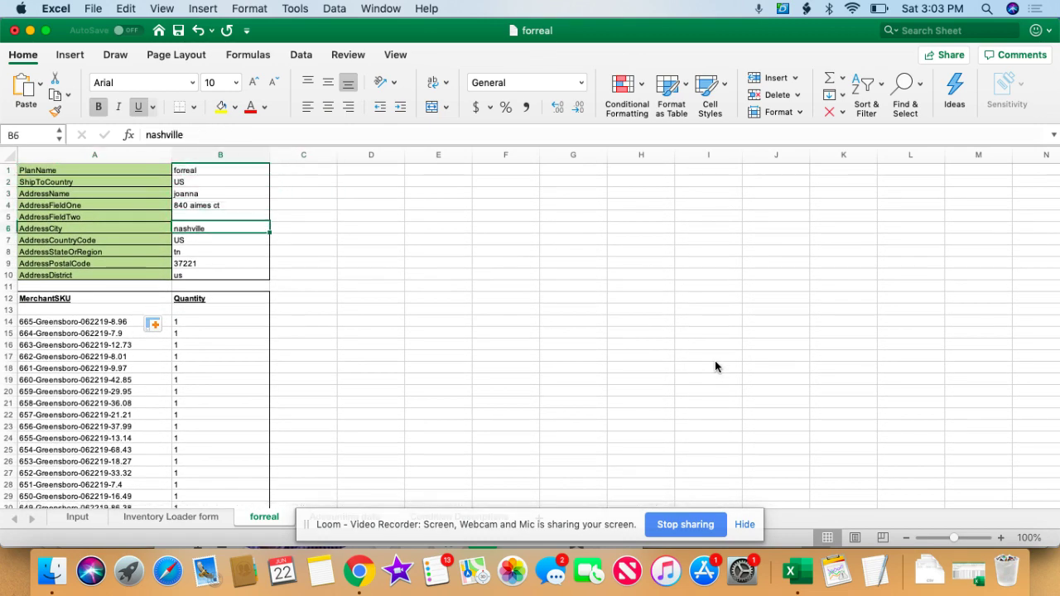
key(Down)
key(Down)
key(Down)
key(Down)
key(Up)
key(Up)
key(Up)
key(Up)
key(Up)
key(Up)
key(Up)
key(Up)
key(Up)
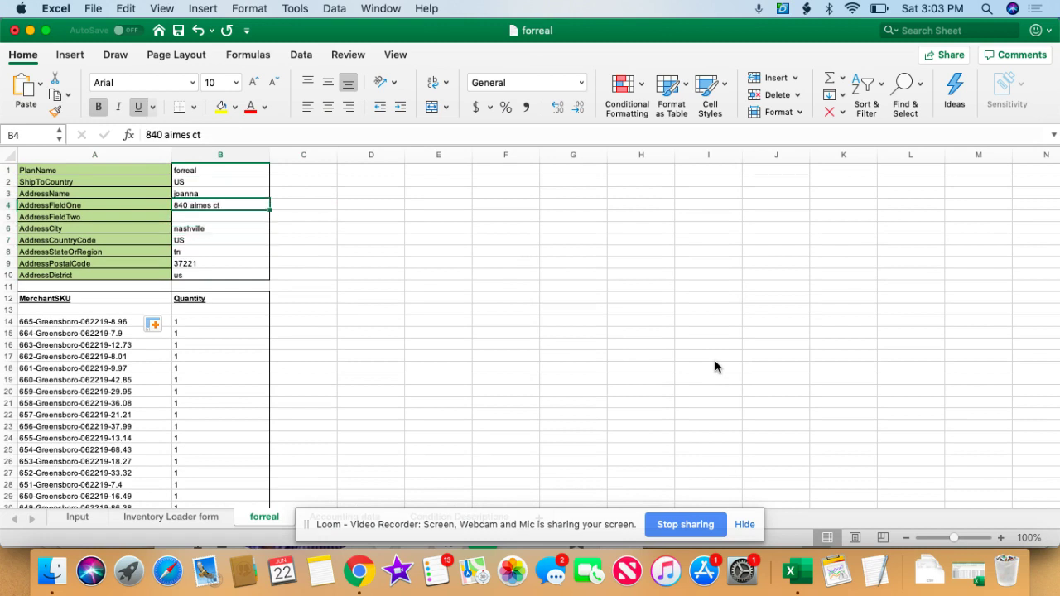
key(Down)
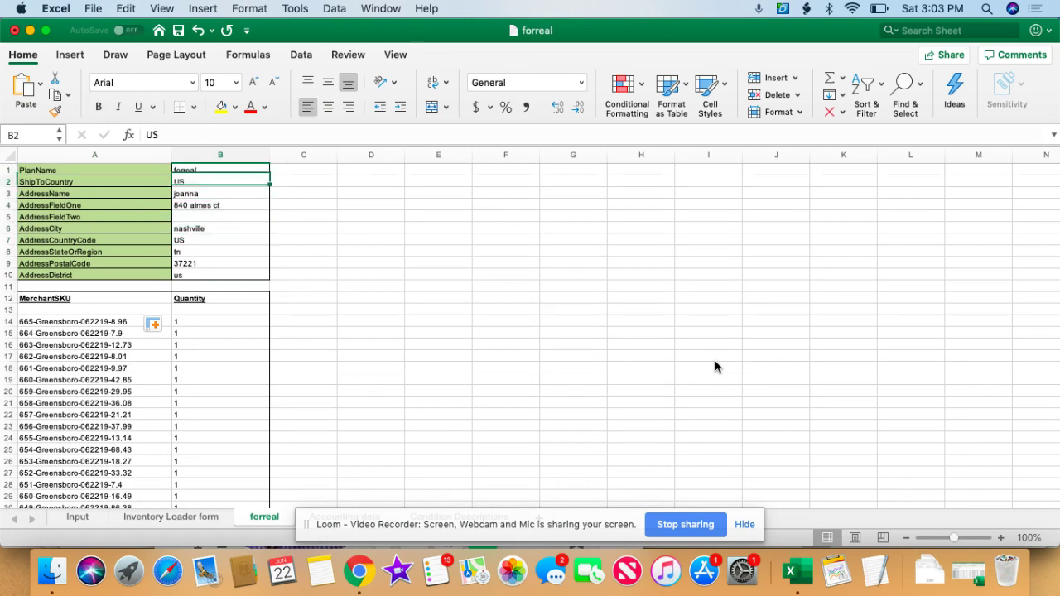
key(Down)
key(Down)
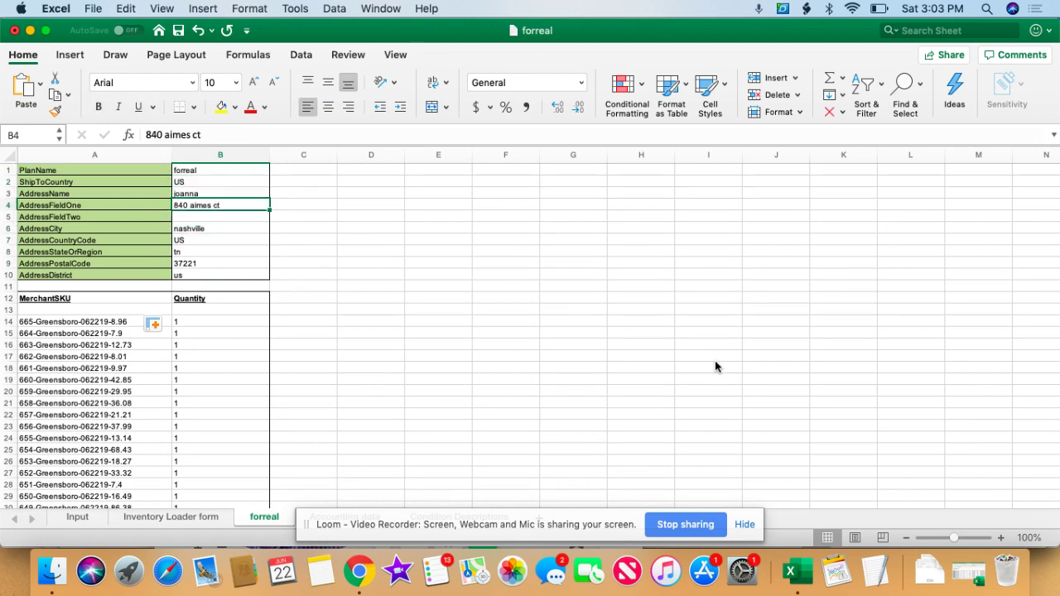
key(Up)
key(Down)
key(Down)
key(Up)
key(Up)
key(Down)
key(Up)
key(Down)
key(Up)
key(Down)
key(Down)
key(Down)
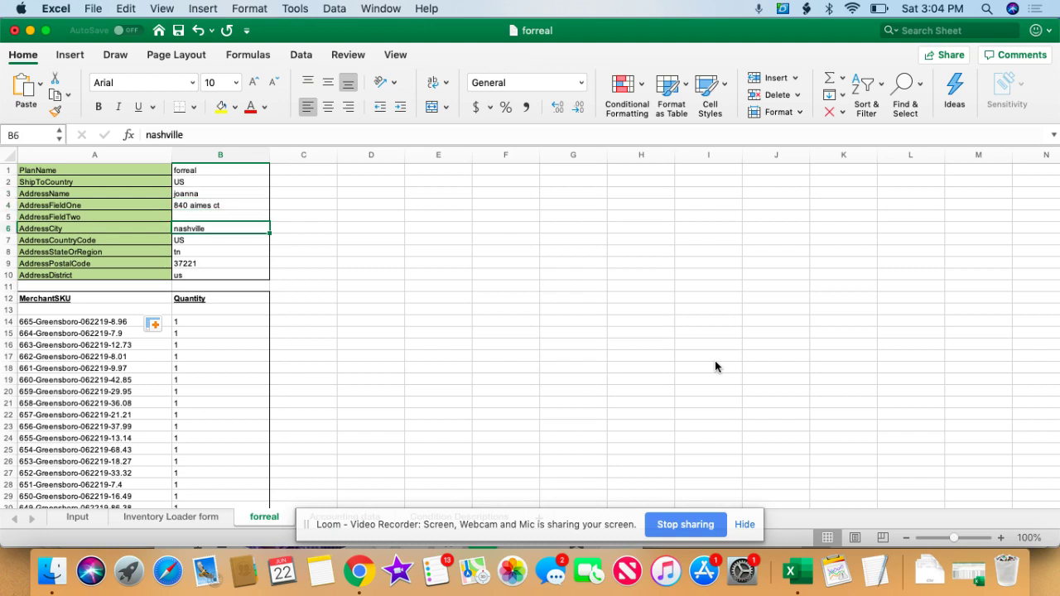
key(Down)
key(Up)
key(Up)
key(Down)
key(Down)
key(Down)
key(Up)
key(Down)
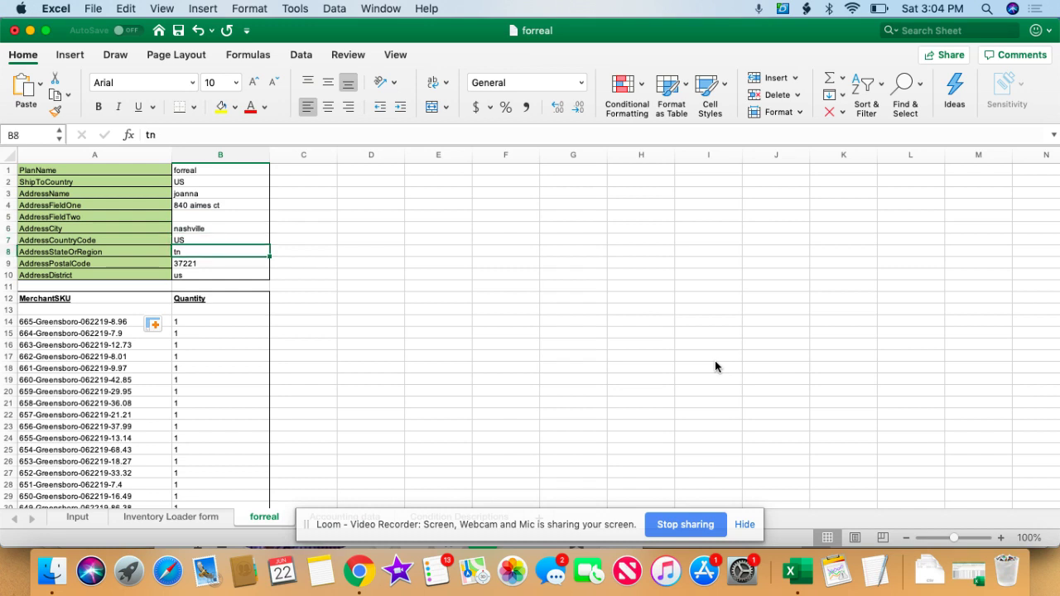
key(Down)
key(Down)
key(Up)
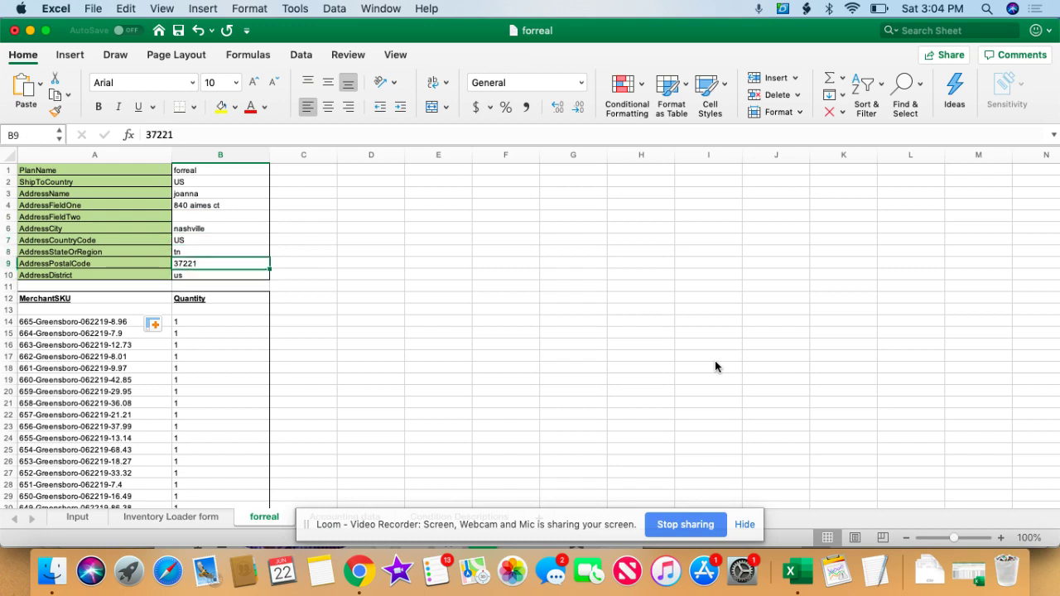
key(Down)
key(Down)
key(Up)
key(Down)
key(Up)
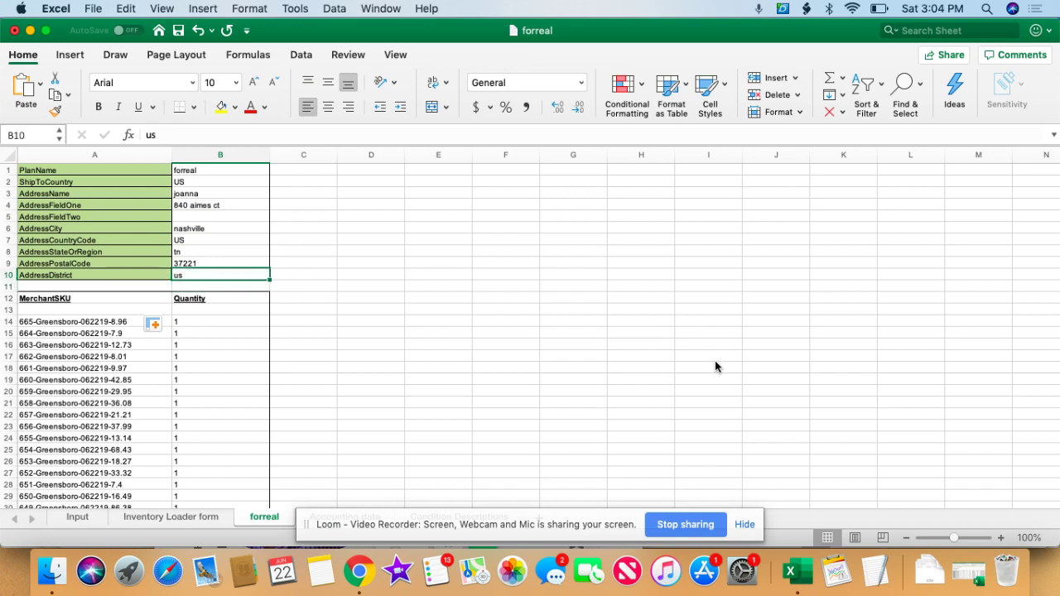
key(Down)
key(Up)
key(Up)
key(Down)
key(Down)
key(Up)
key(Up)
key(Up)
key(Up)
key(Left)
key(Right)
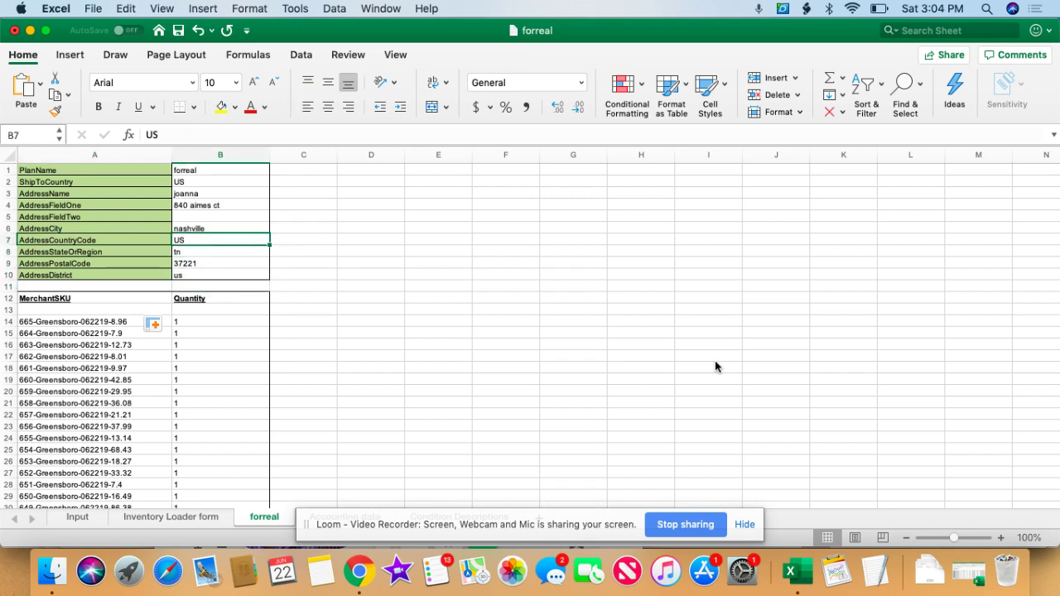
key(Down)
key(Down)
key(Down)
key(Left)
key(Right)
key(Left)
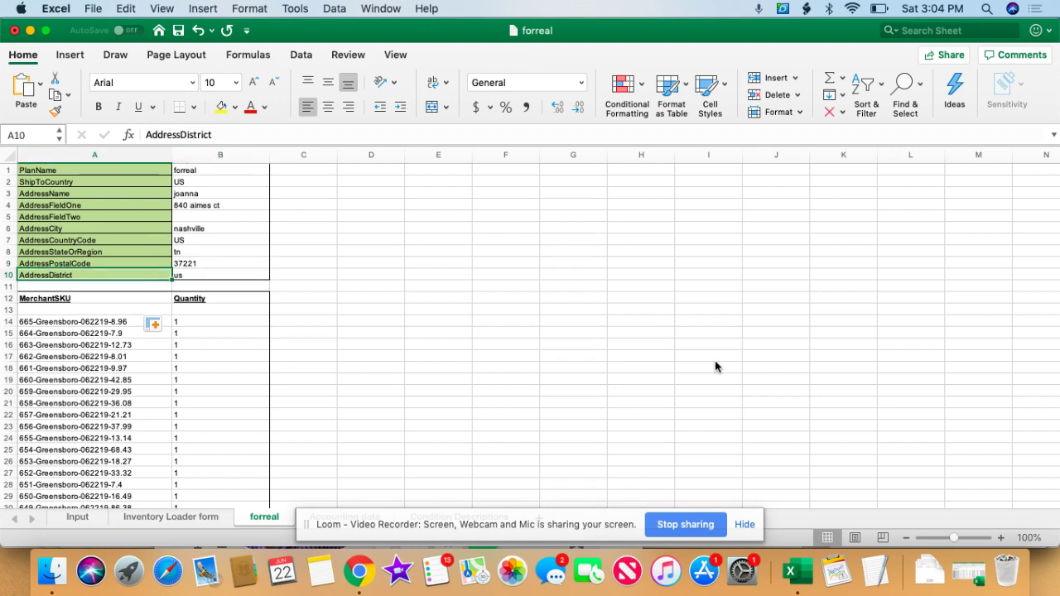
key(Right)
key(Left)
key(Up)
key(Up)
key(Up)
key(Up)
key(Up)
key(Up)
key(Up)
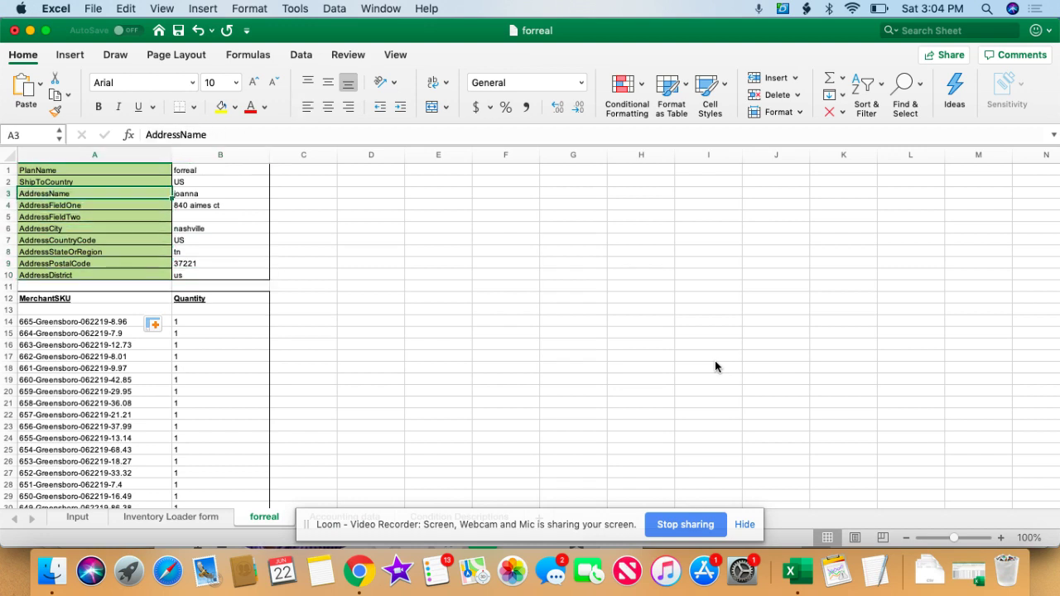
key(Up)
key(Up)
key(Right)
key(Down)
key(Down)
key(Down)
key(Down)
key(Down)
key(Down)
key(Down)
key(Down)
key(Down)
key(Down)
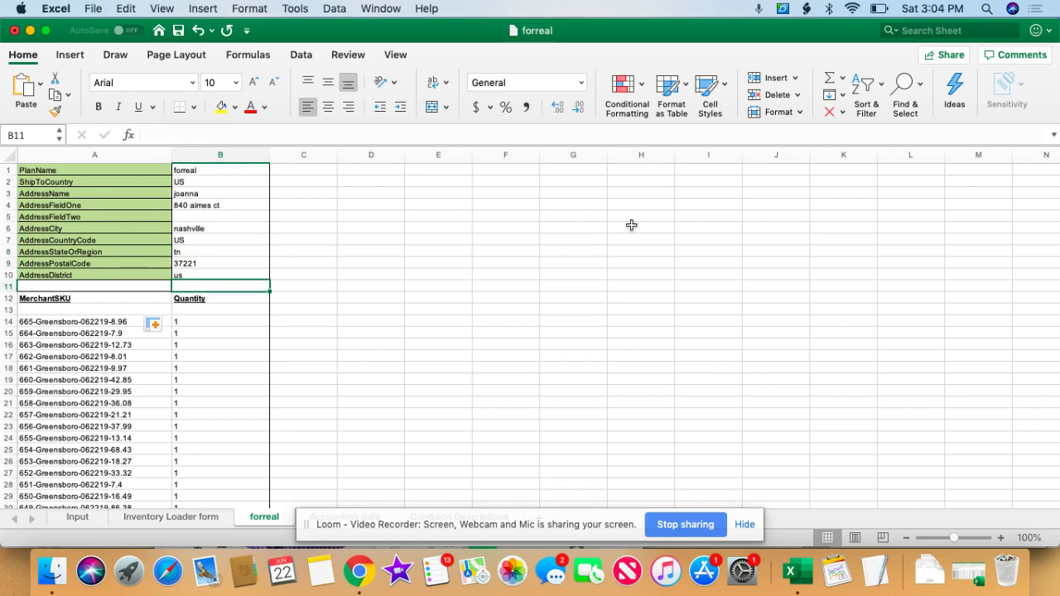
Save the forreal sheet as Tab delimited Text (.txt), replacing the existing Desktop file.
click(94, 8)
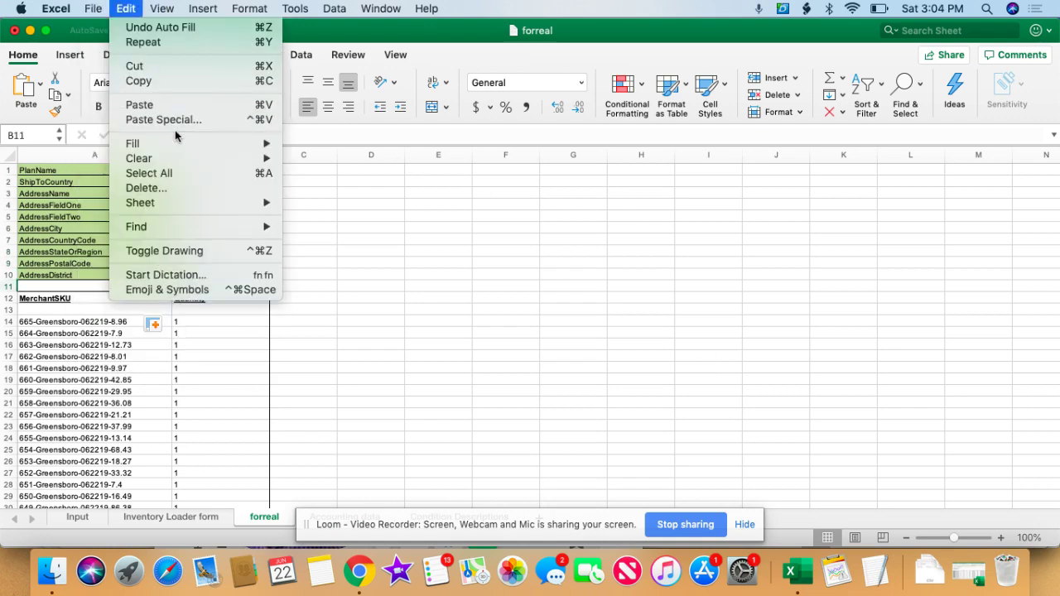
click(116, 125)
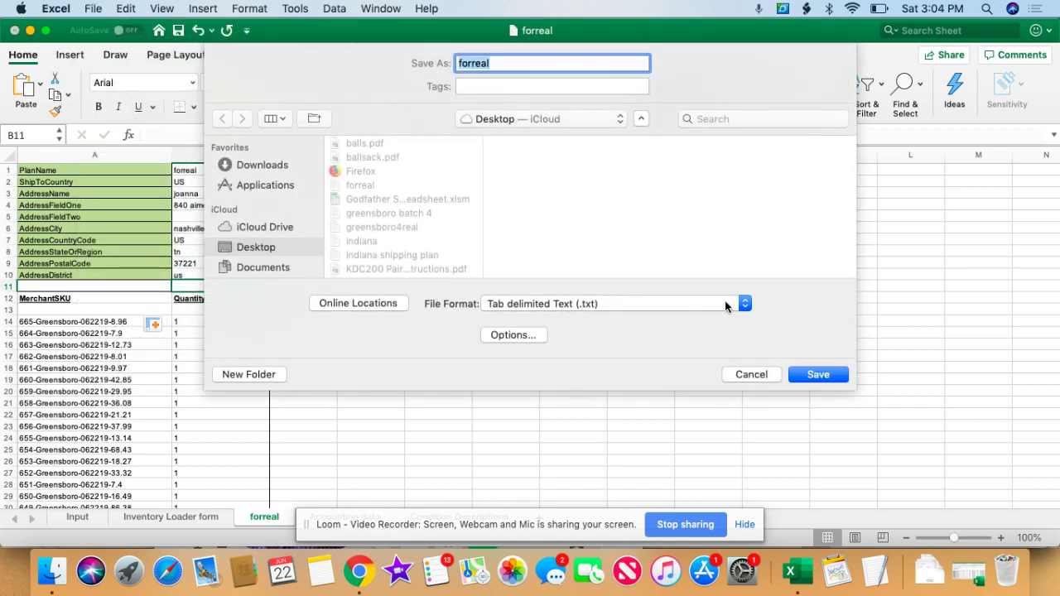
click(816, 374)
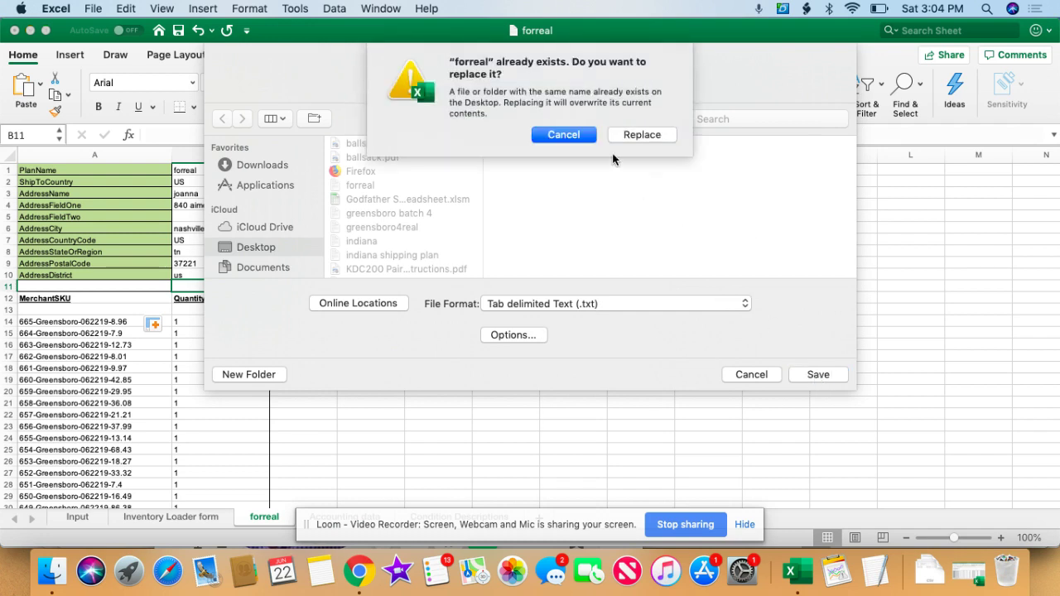
click(643, 135)
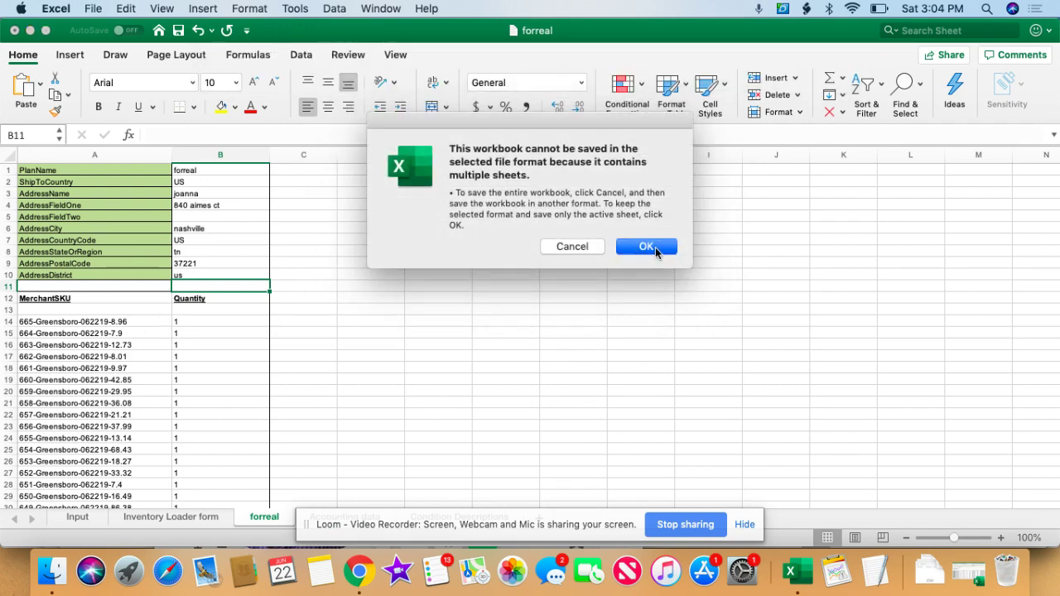
click(645, 248)
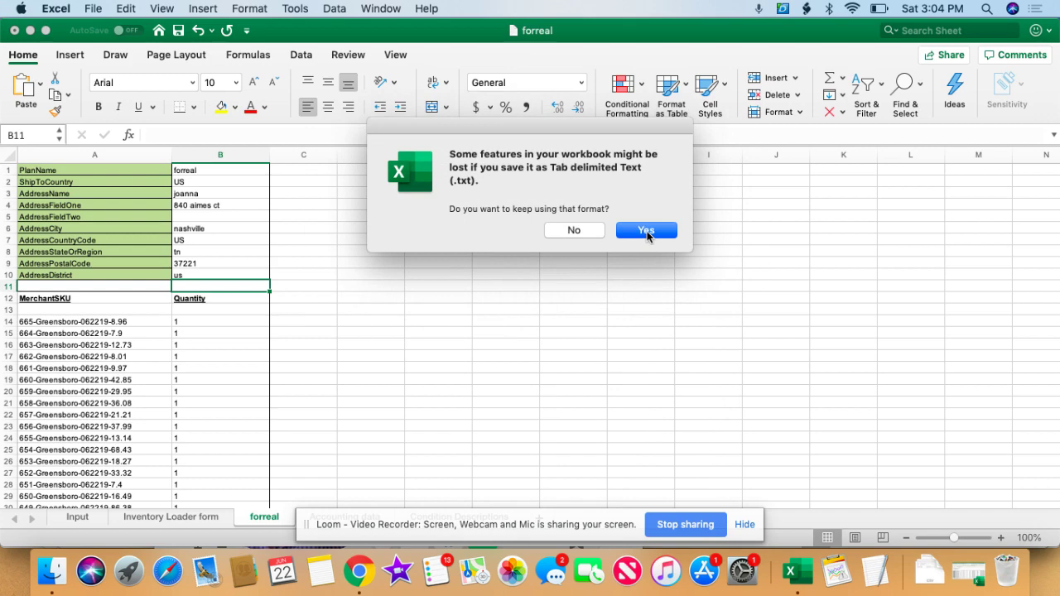
click(647, 232)
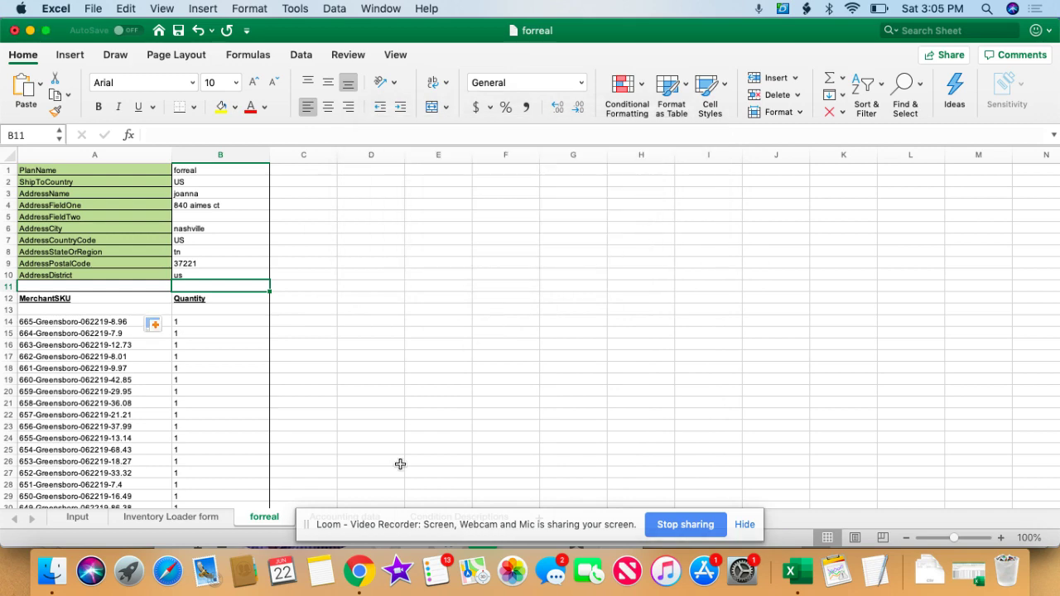
Bring up the Seller Central shipping plan upload page in full-screen Chrome.
click(360, 571)
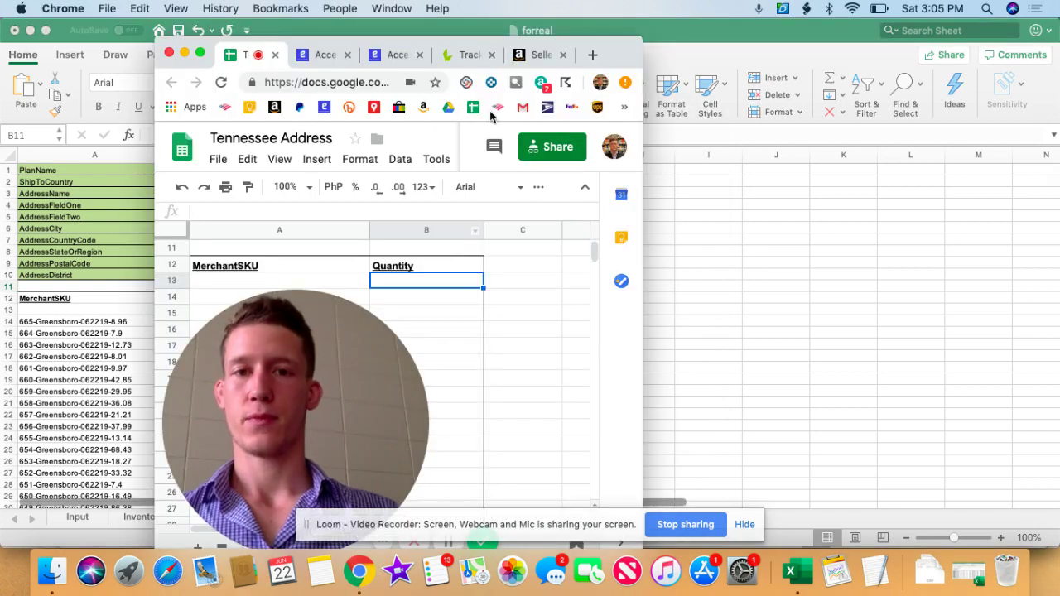
click(537, 54)
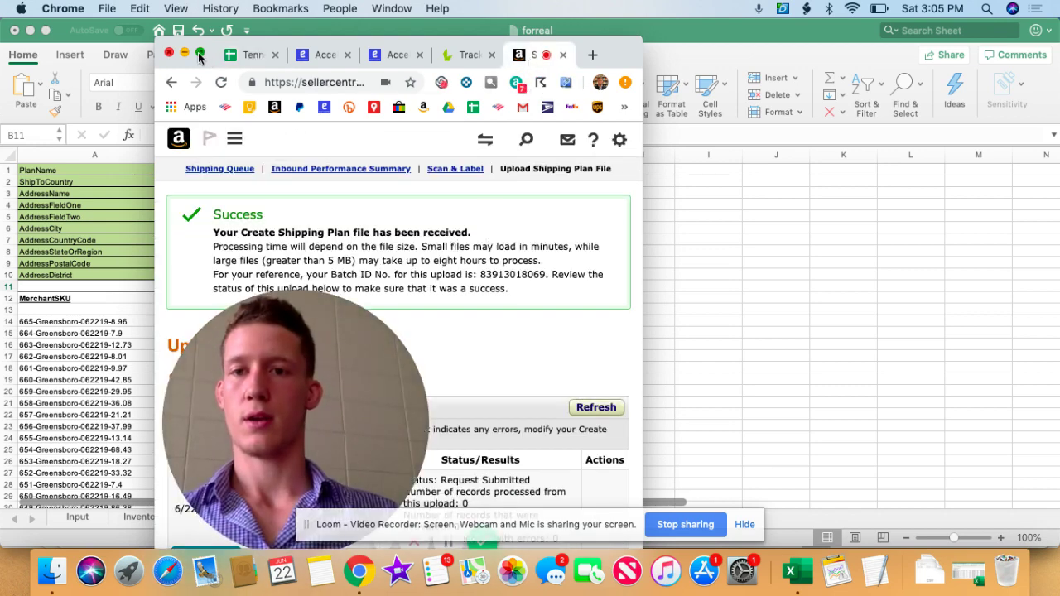
click(200, 53)
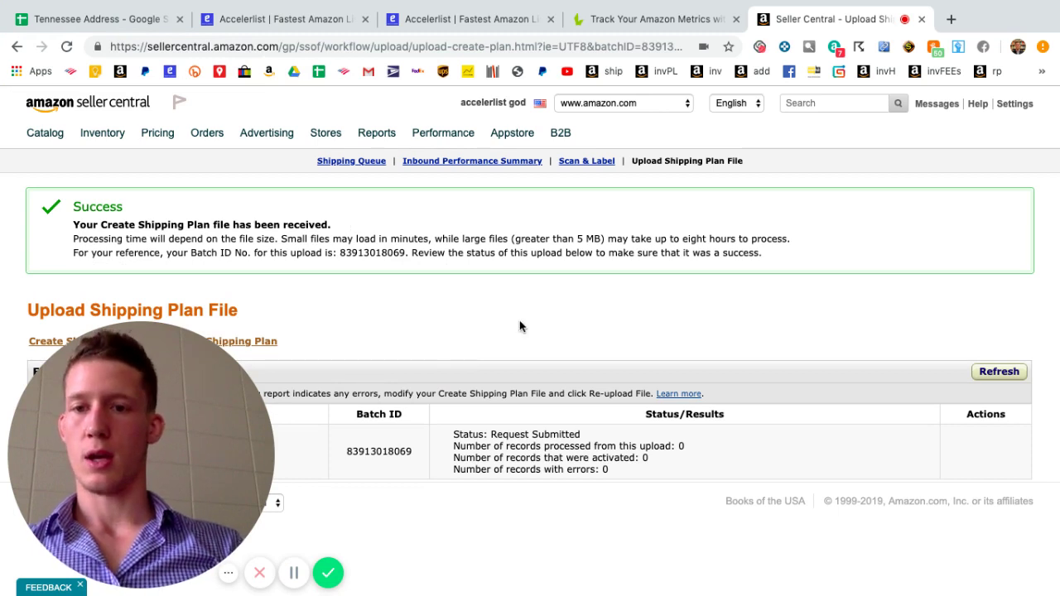
Go to Inventory > Manage FBA Shipments in Seller Central.
mouse_move(96, 541)
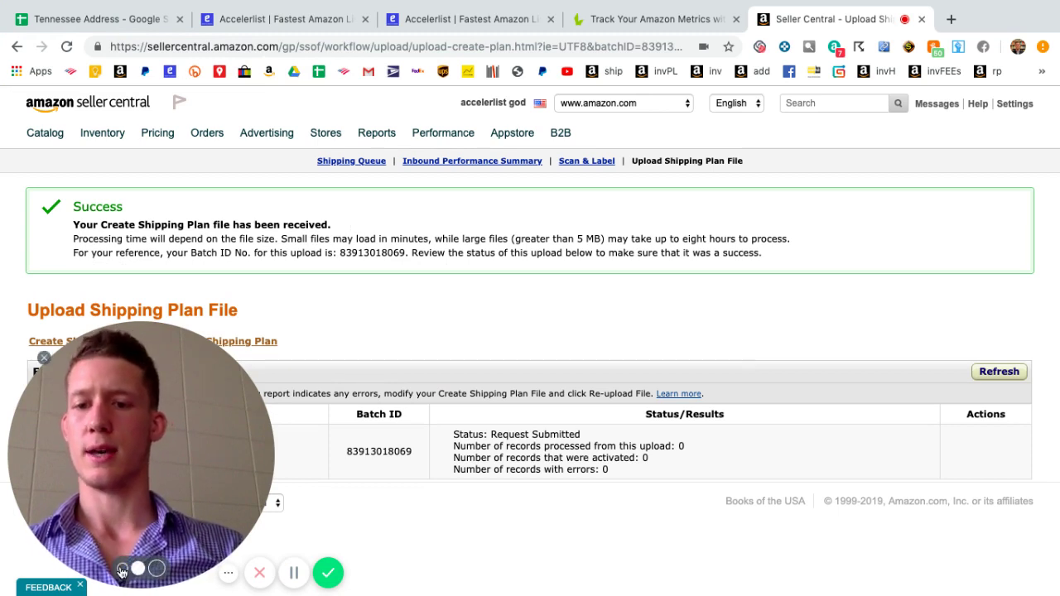
click(122, 569)
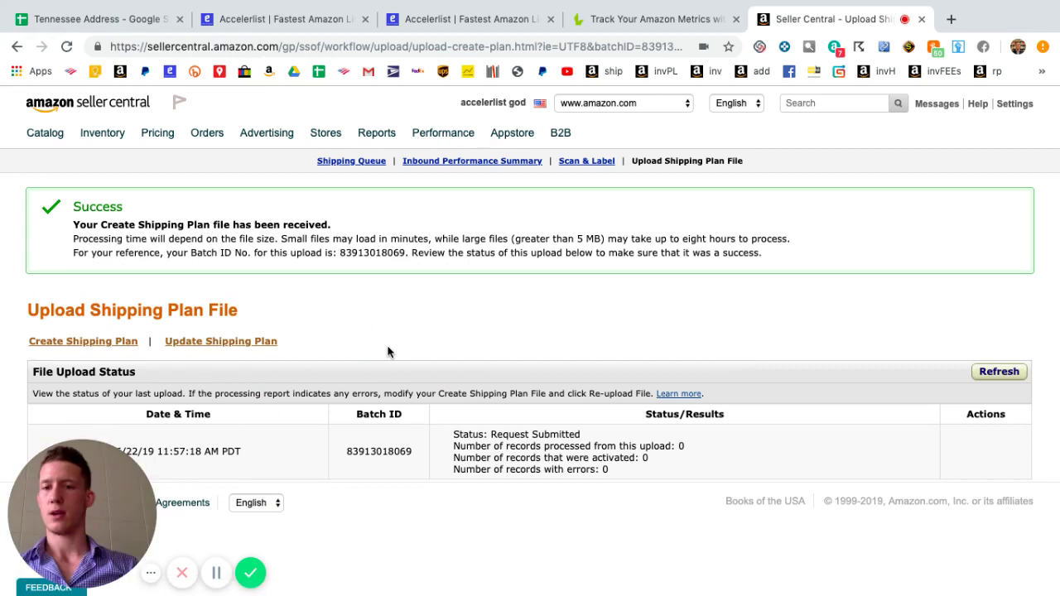
mouse_move(103, 141)
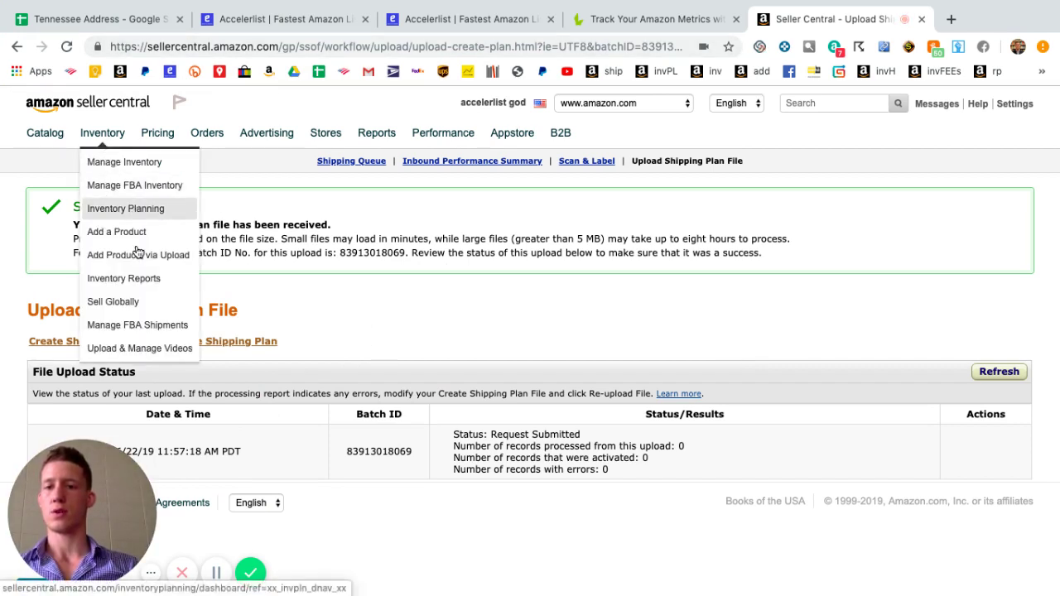
click(147, 325)
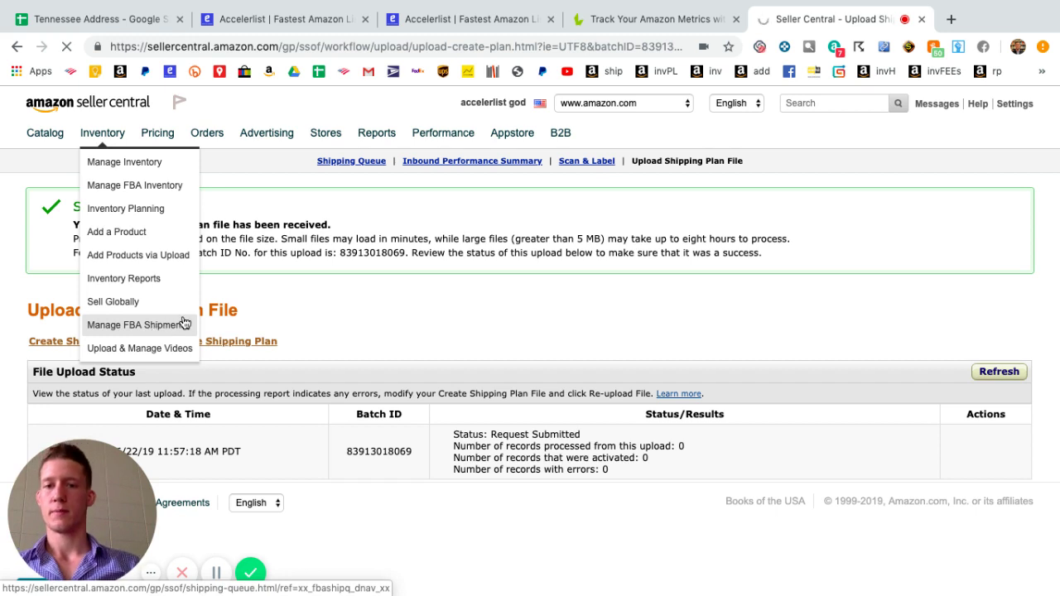
Load the Shipping Queue, then return to Upload Shipping Plan File showing 658 records processed.
click(168, 328)
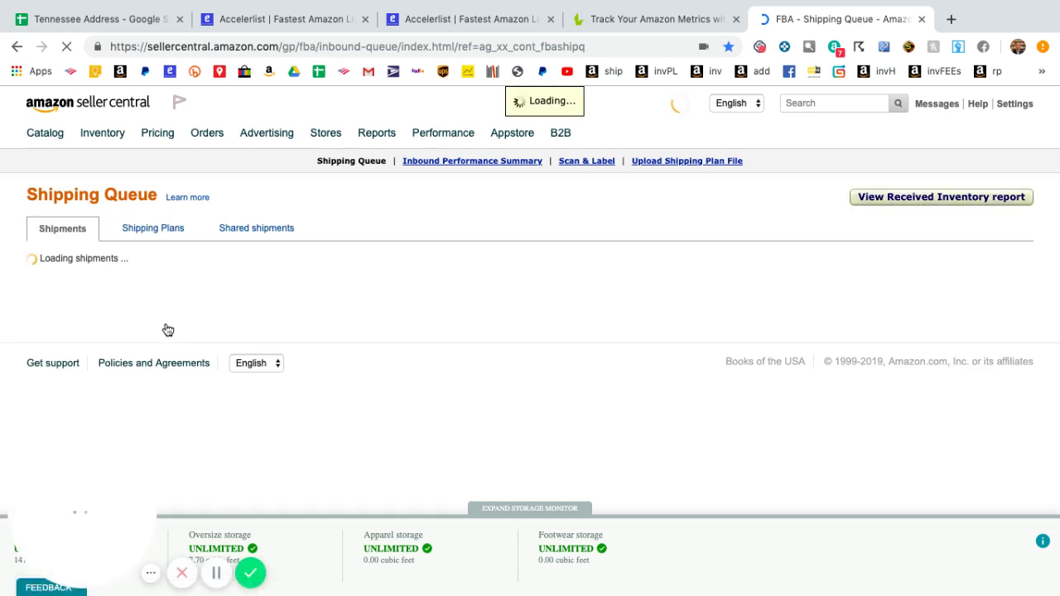
click(680, 165)
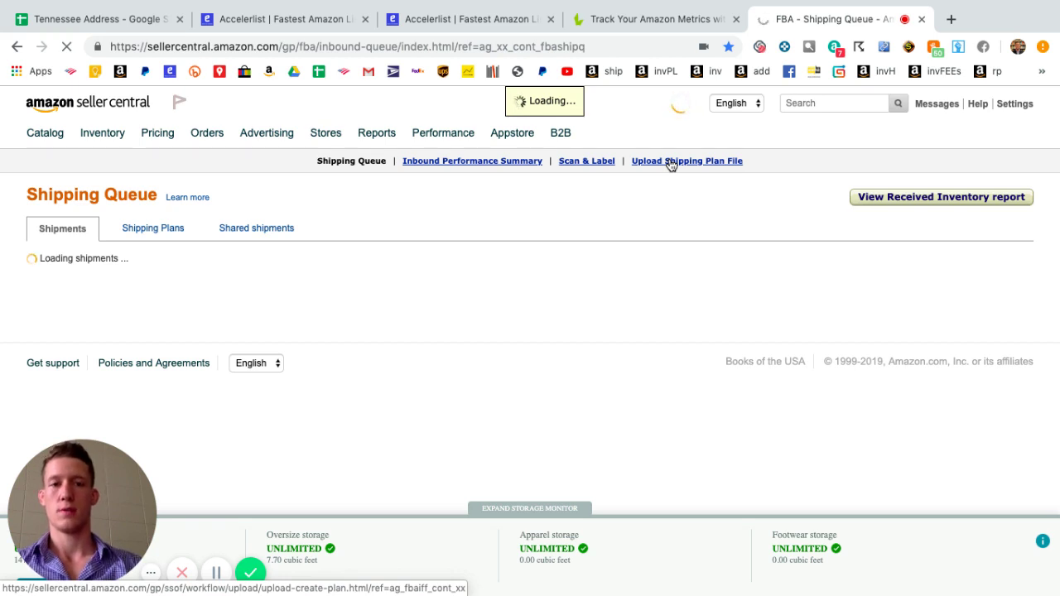
click(656, 165)
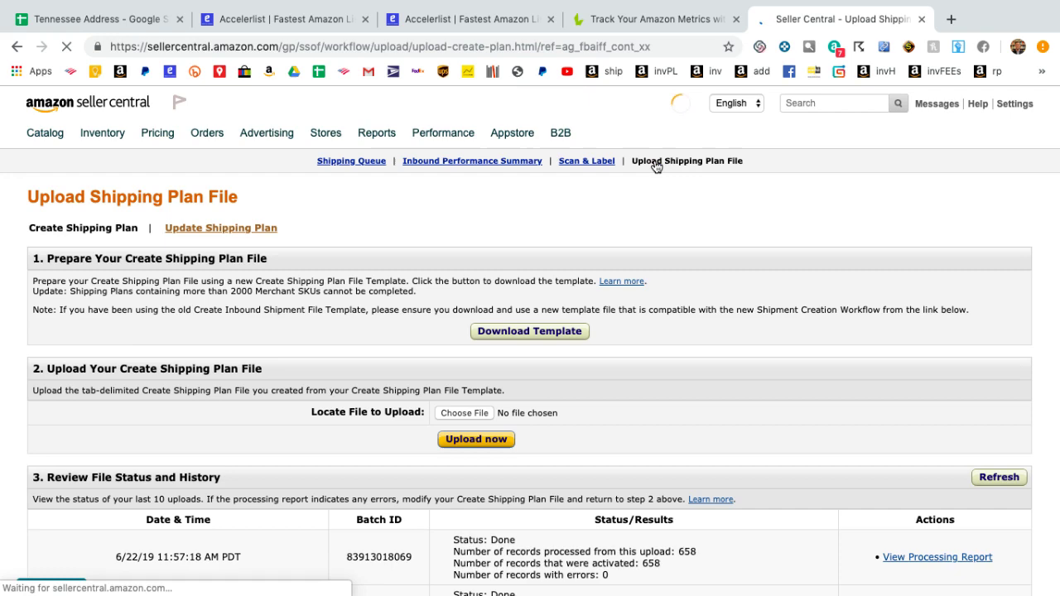
Dismiss the file picker and confirm the upload processed 658 records with 0 errors.
click(476, 413)
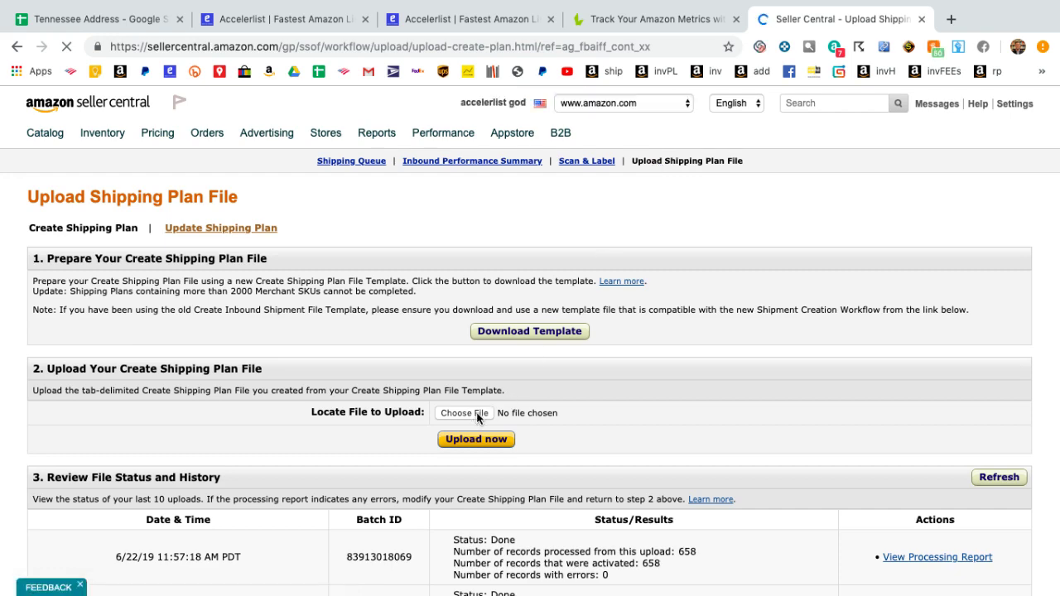
click(731, 331)
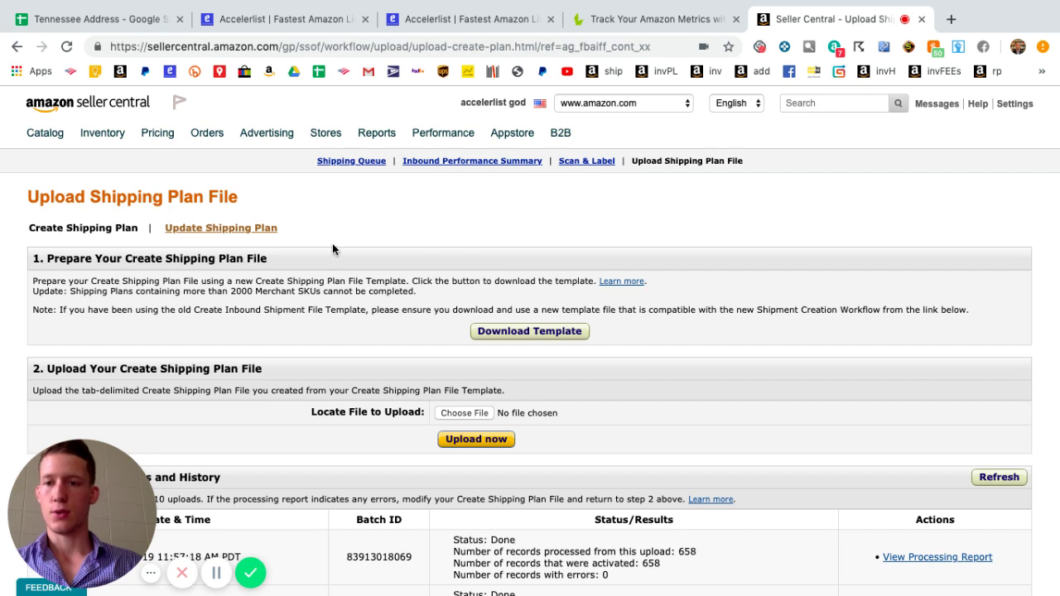
Go to Manage FBA Shipments, show the Shipping Queue's plan list, and scroll down to the oldest plans.
mouse_move(104, 132)
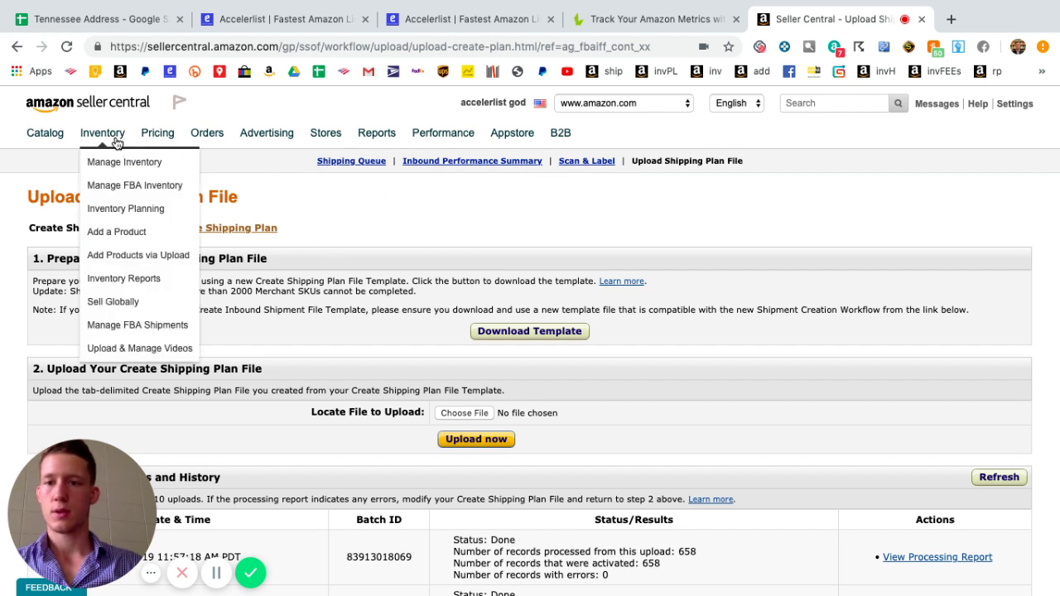
click(154, 330)
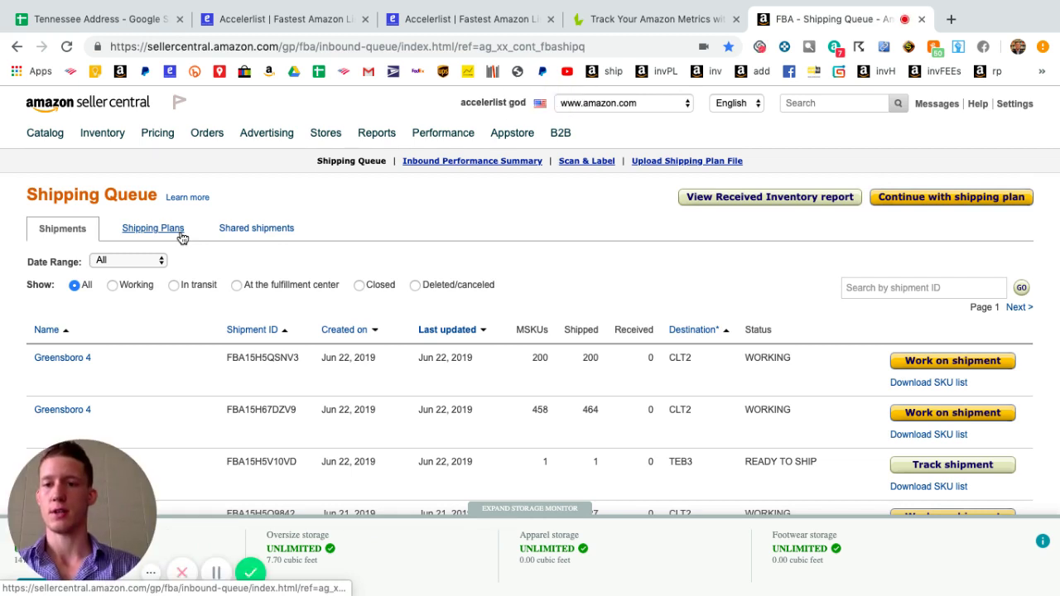
click(153, 229)
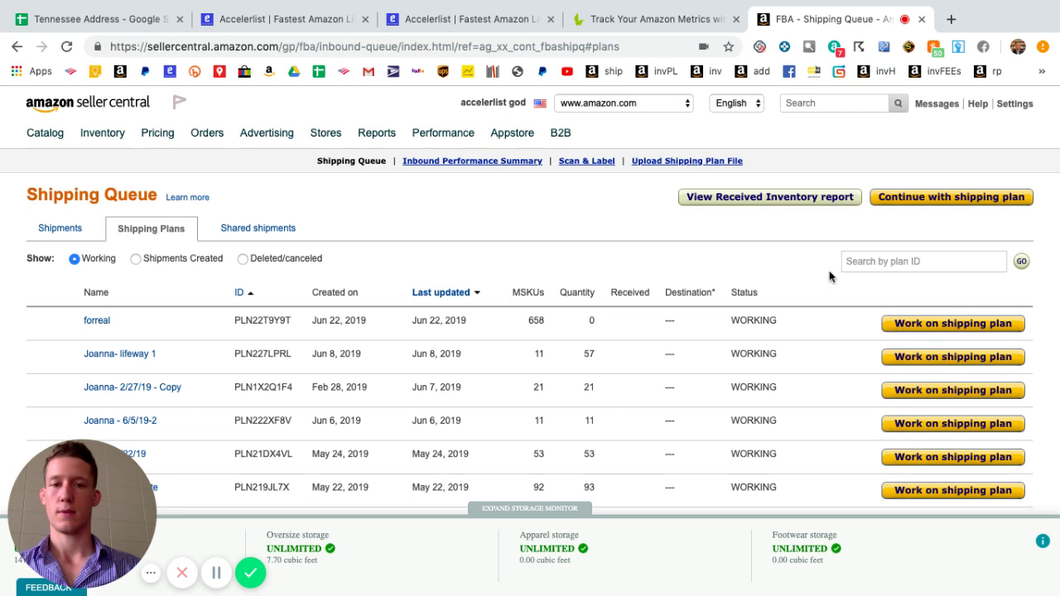
scroll(794, 263, down, 2)
scroll(794, 264, down, 7)
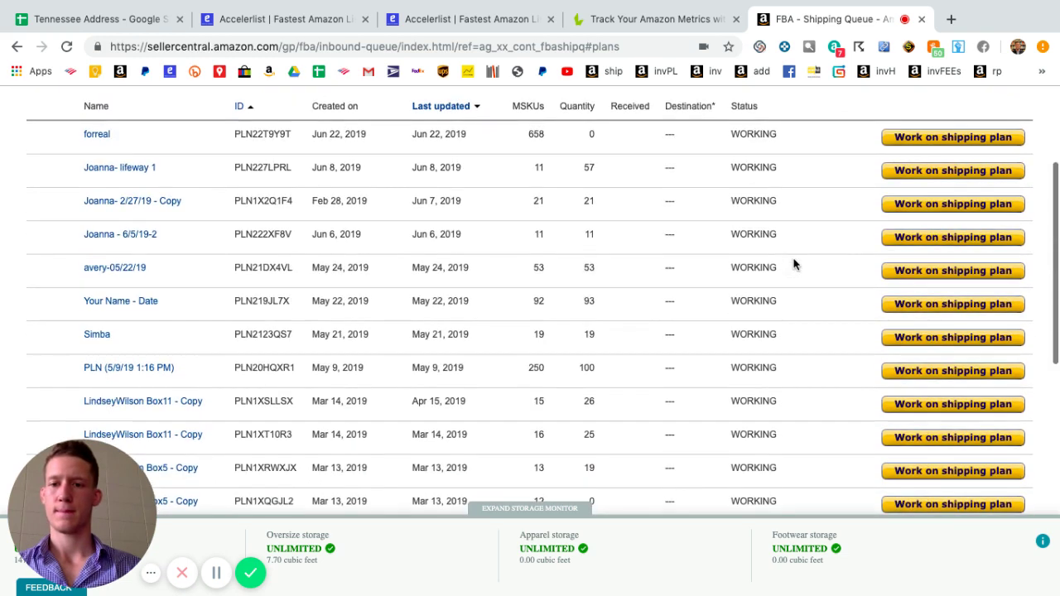
scroll(794, 264, down, 2)
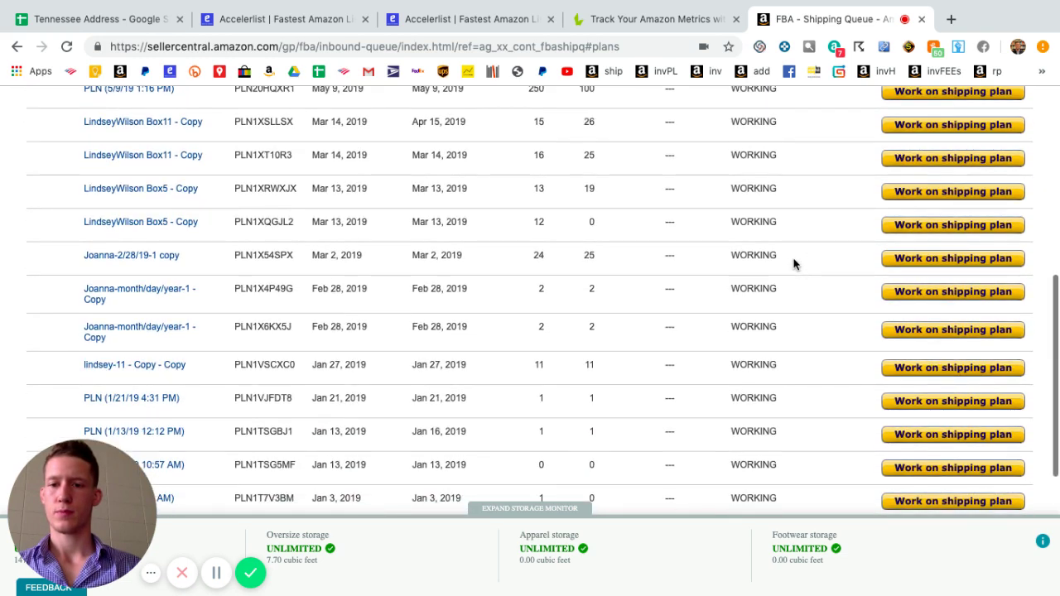
scroll(794, 264, down, 2)
scroll(794, 263, down, 4)
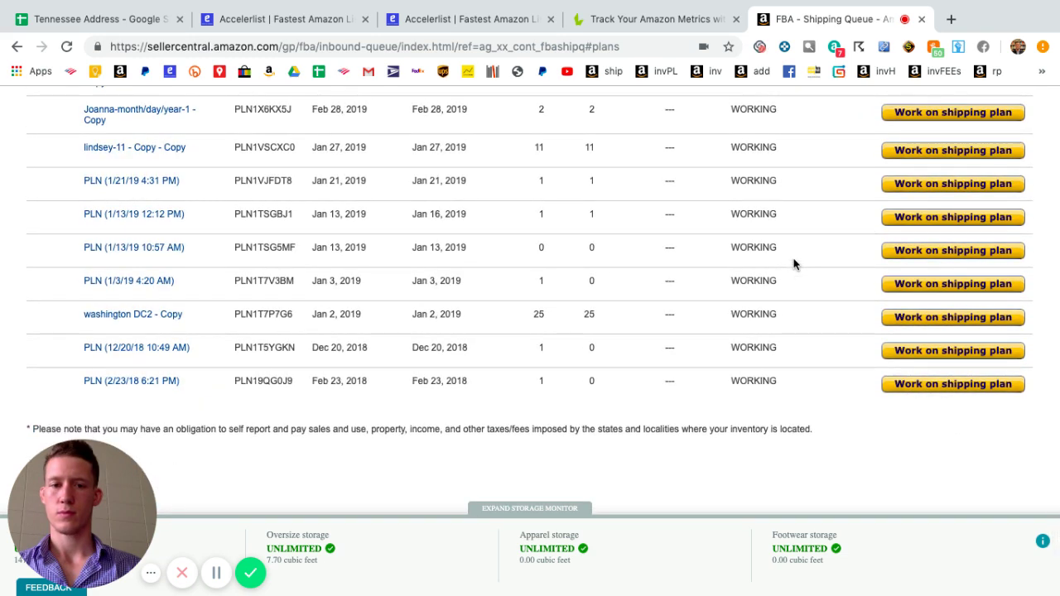
Open the PLN (12/20/18 10:49 AM) shipping plan and review its contents.
click(942, 355)
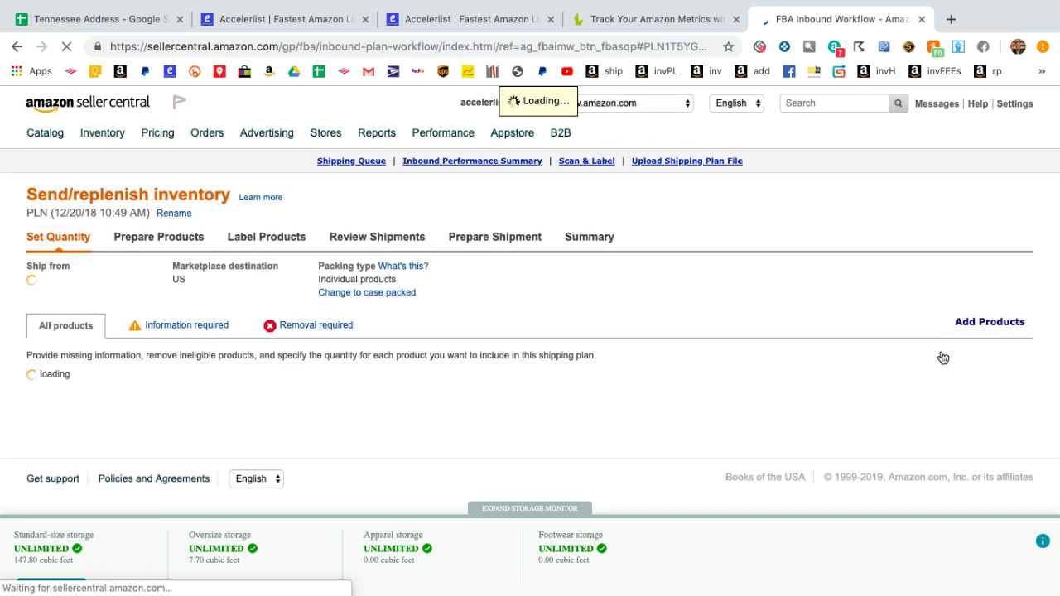
scroll(944, 358, down, 2)
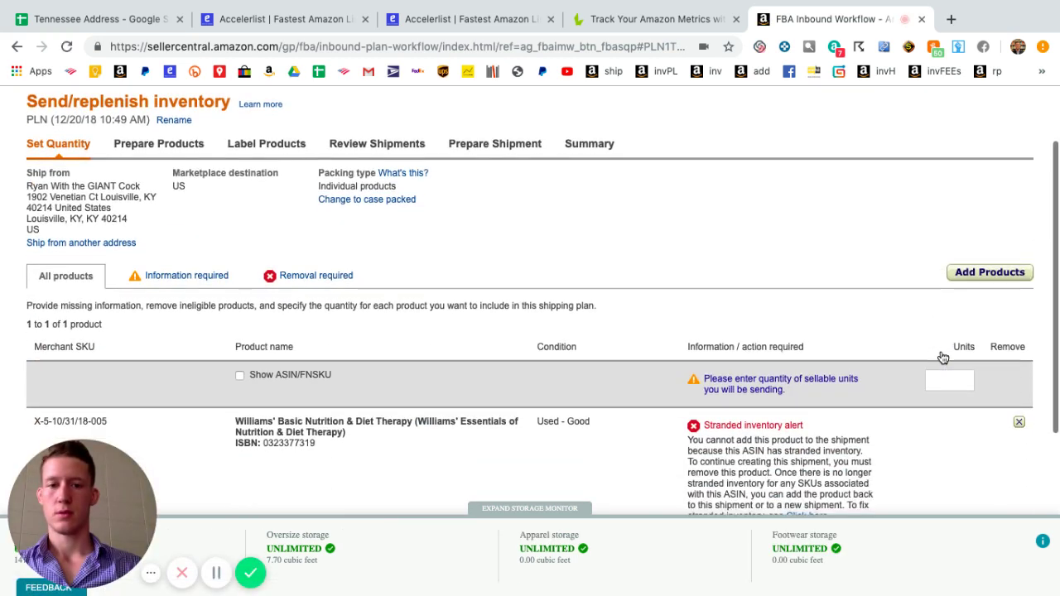
scroll(943, 358, down, 2)
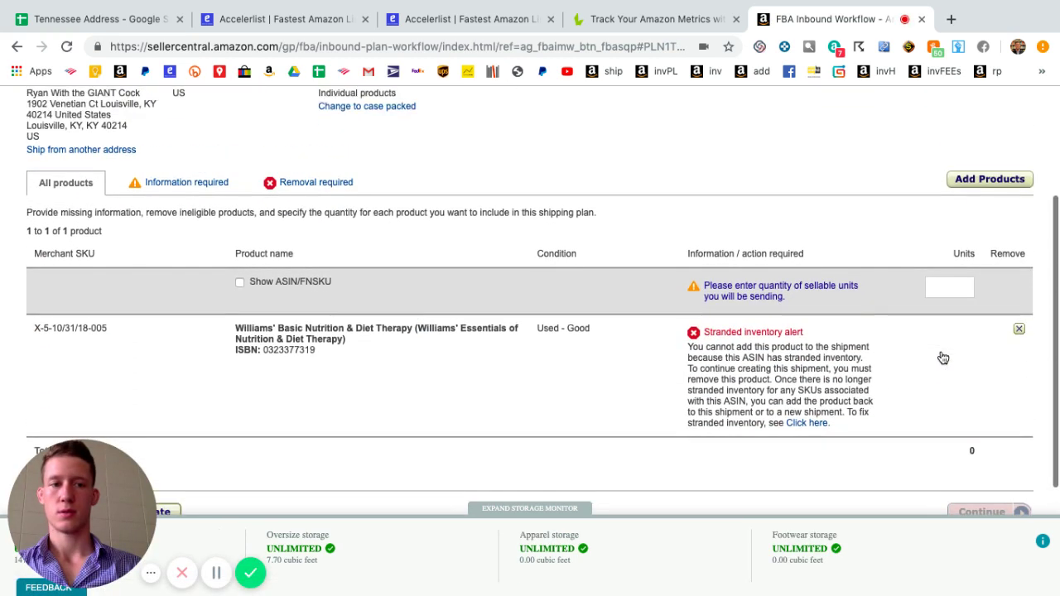
scroll(943, 357, up, 3)
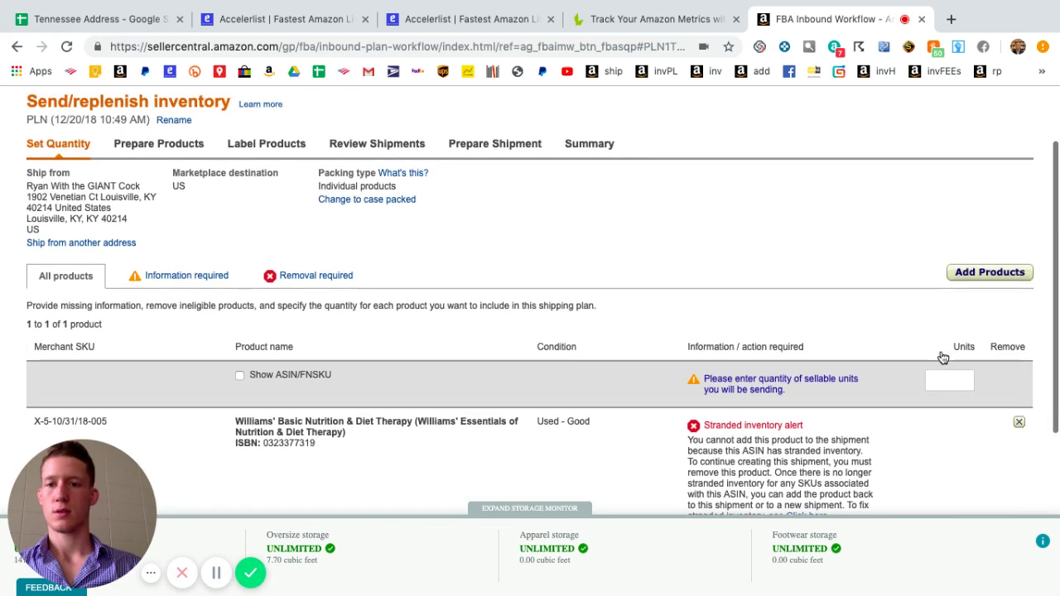
scroll(943, 358, down, 2)
scroll(943, 358, up, 3)
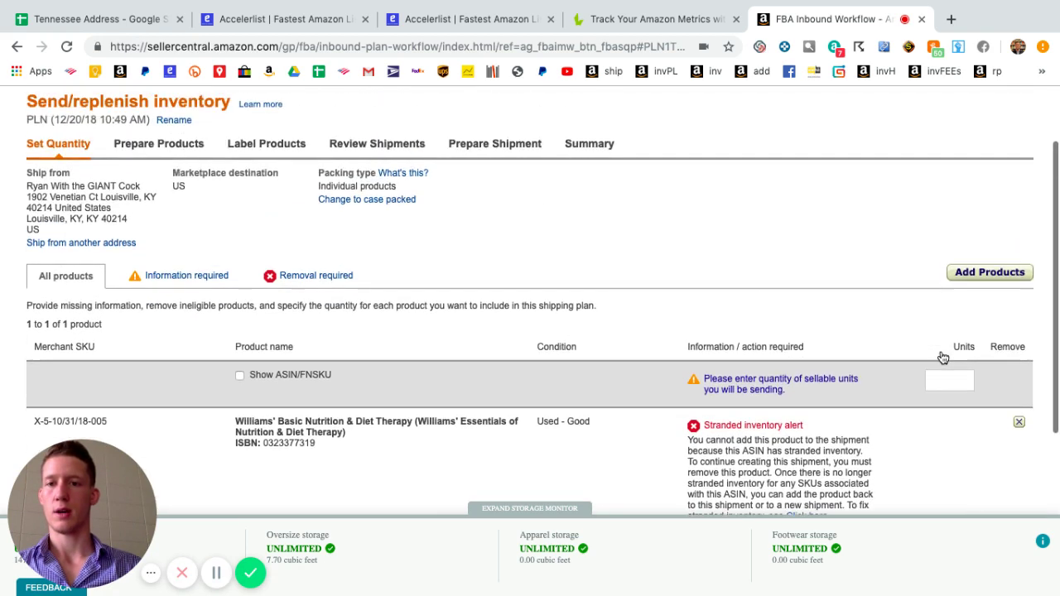
Enter 1 in the book's Units field so the plan updates.
click(949, 417)
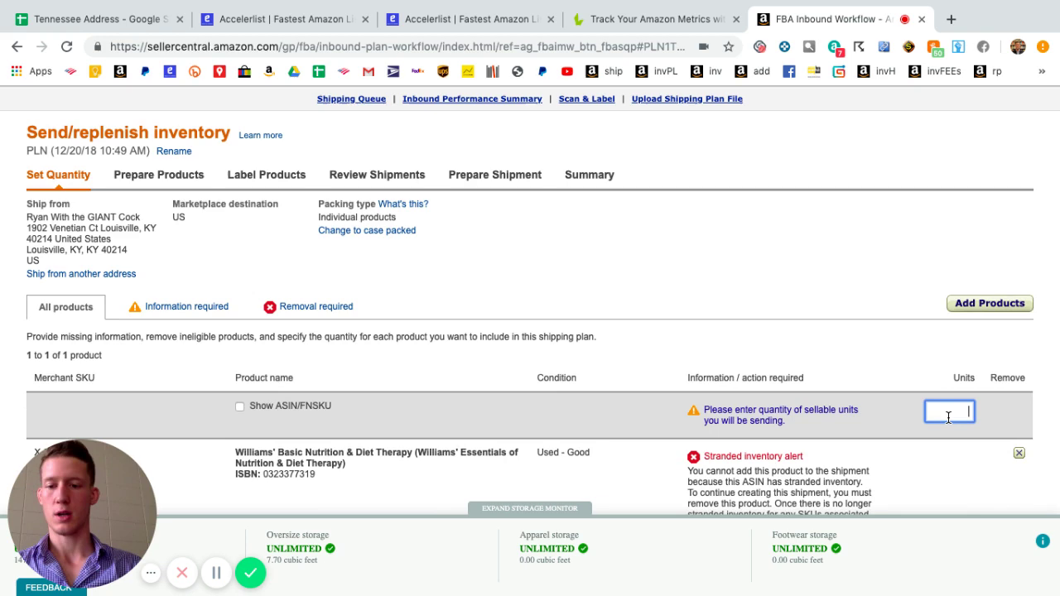
text(1)
click(918, 353)
scroll(918, 352, down, 3)
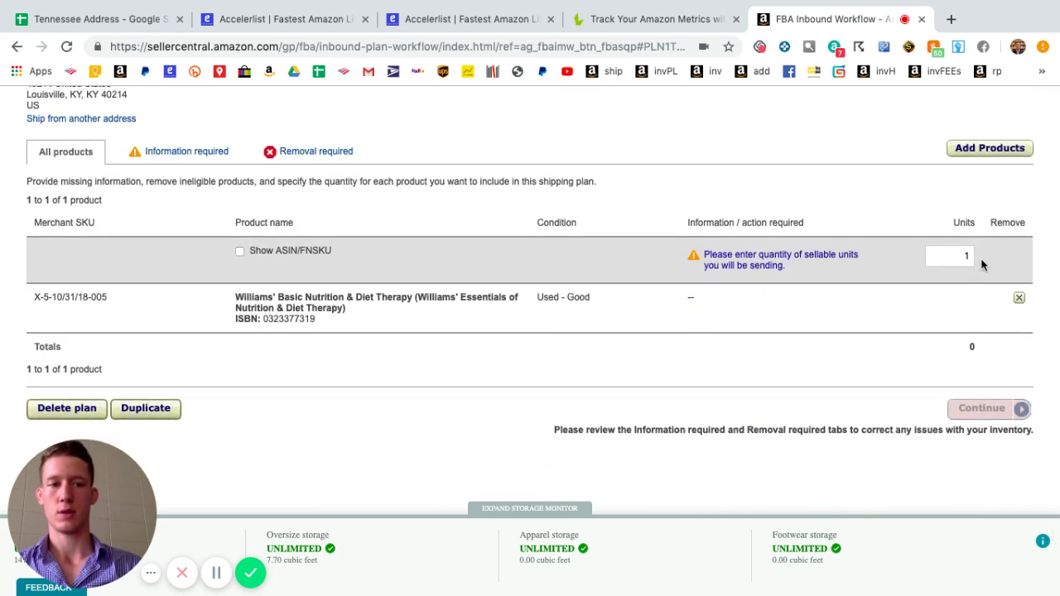
scroll(915, 216, up, 1)
scroll(915, 215, up, 1)
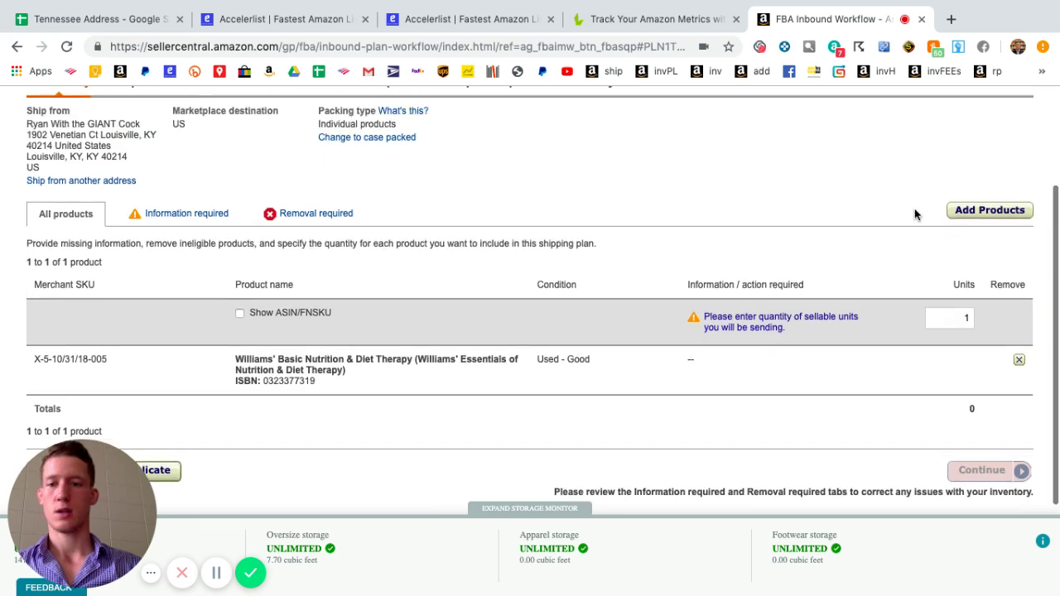
scroll(915, 215, down, 3)
scroll(915, 215, up, 2)
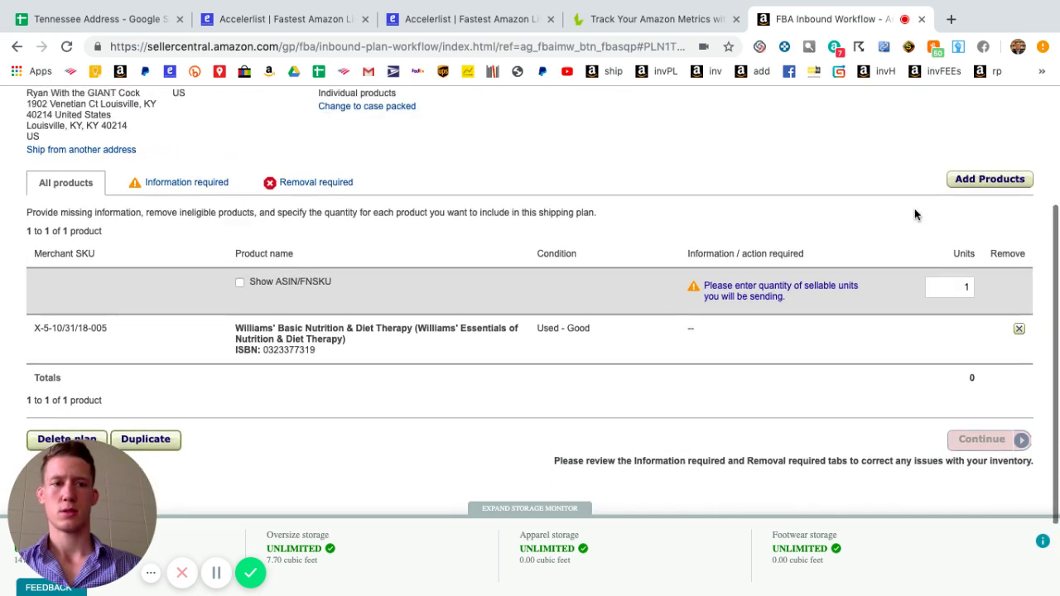
Look through the Add Products dialog and close it without adding anything.
click(983, 182)
scroll(981, 184, down, 2)
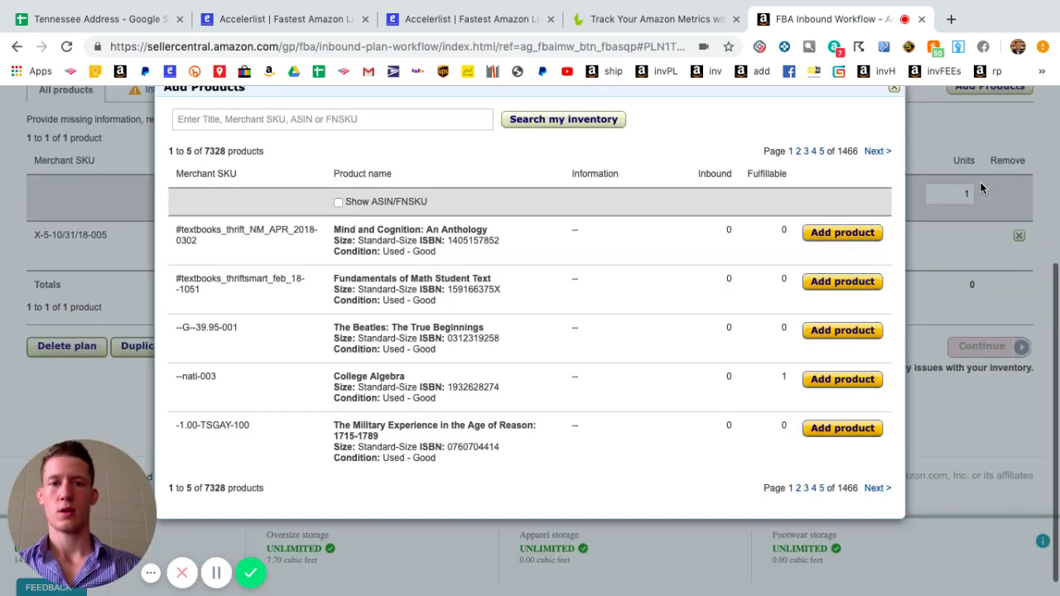
scroll(981, 182, up, 2)
click(894, 148)
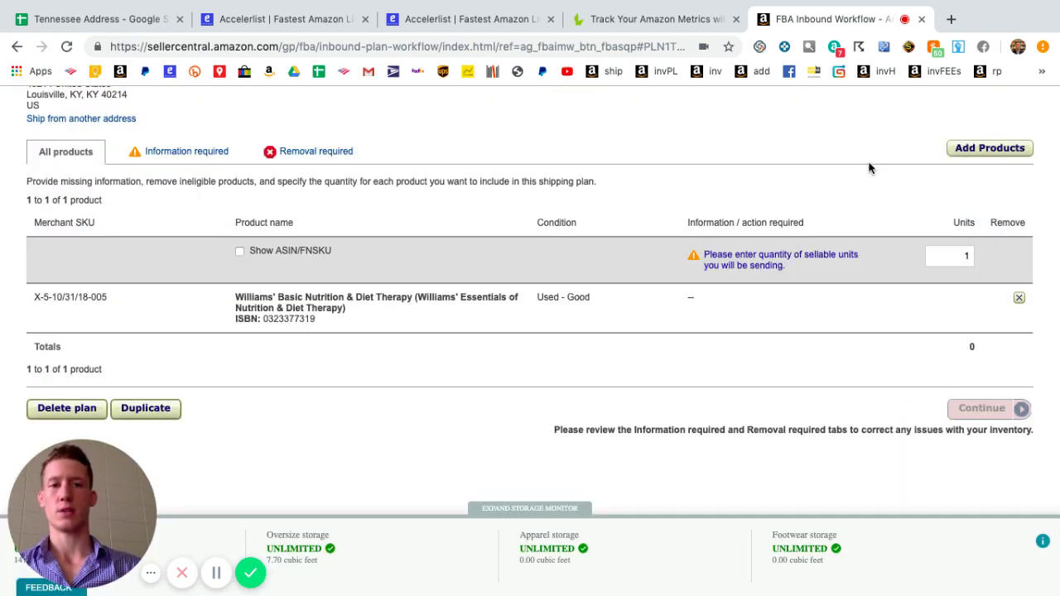
In Accelerlist's batch Shipment Plans page, export the Batch Items CSV.
click(270, 20)
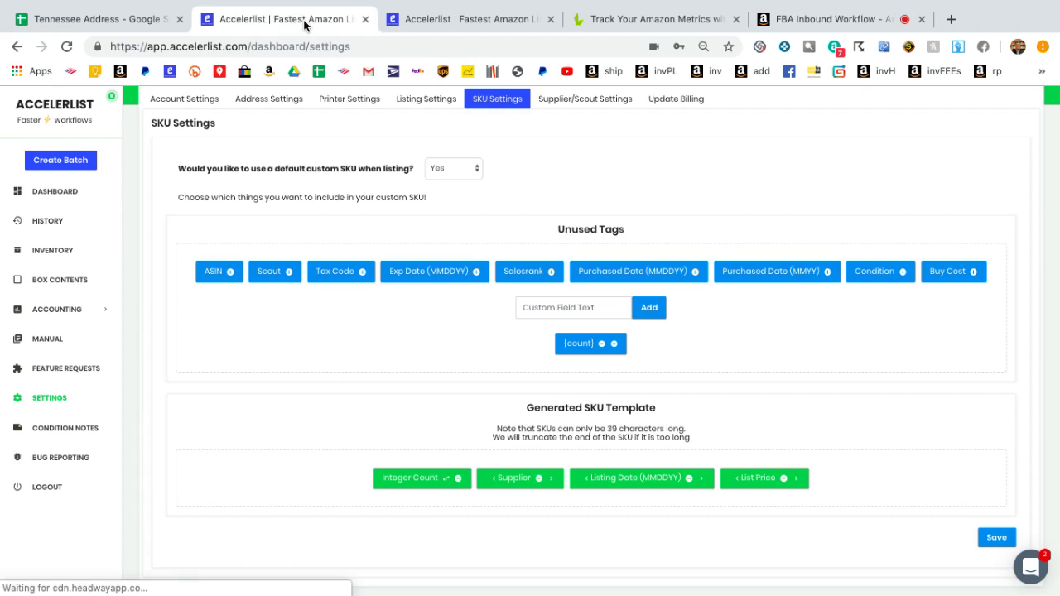
click(431, 20)
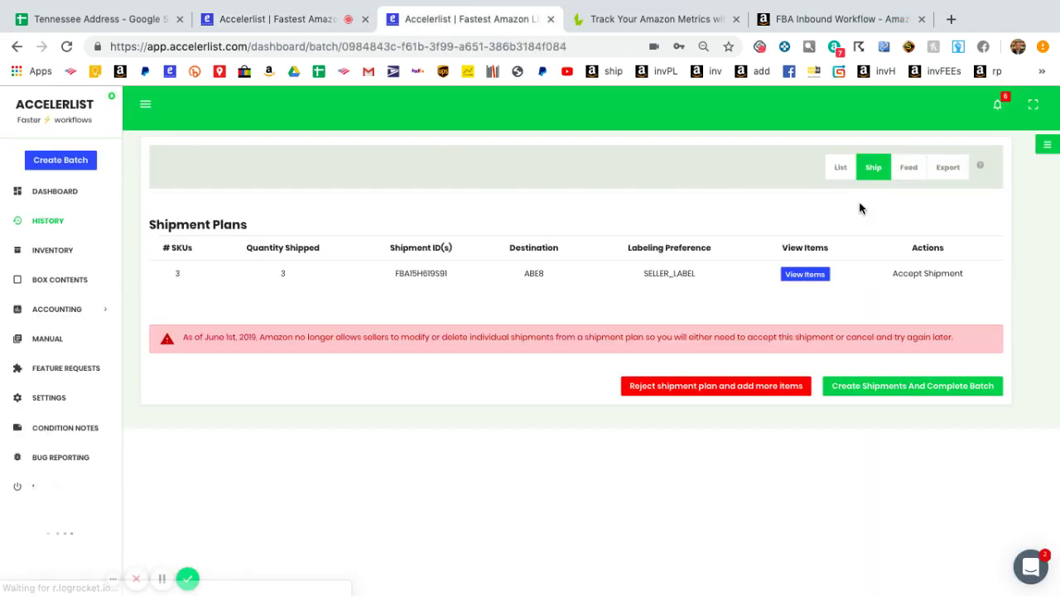
click(951, 169)
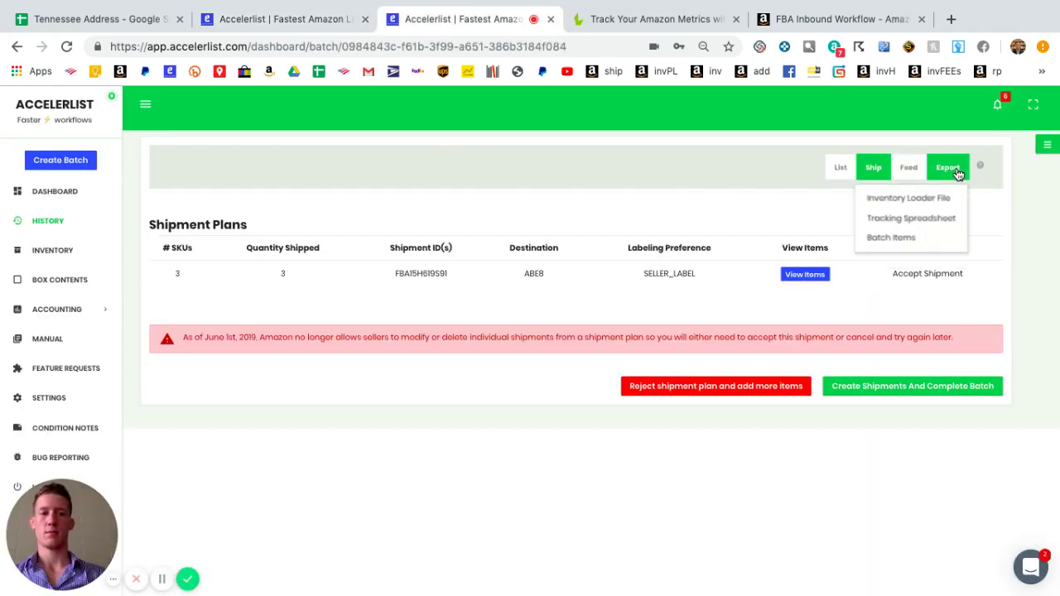
click(928, 236)
Open the Batch Items CSV in Excel, confirm qty in J8:J10 is 1, then return to Chrome.
mouse_move(70, 589)
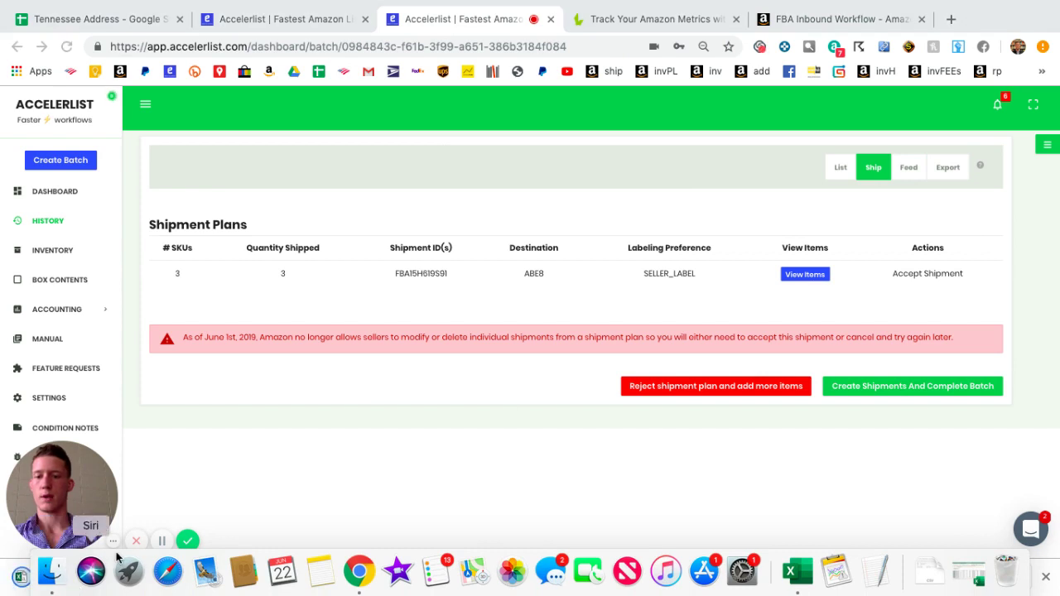
click(75, 586)
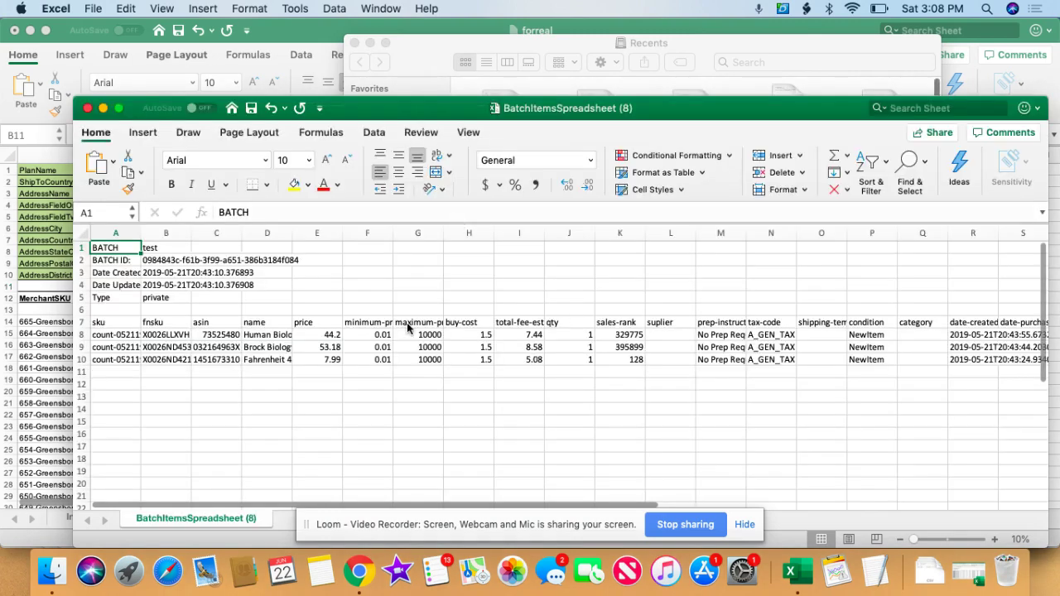
click(570, 359)
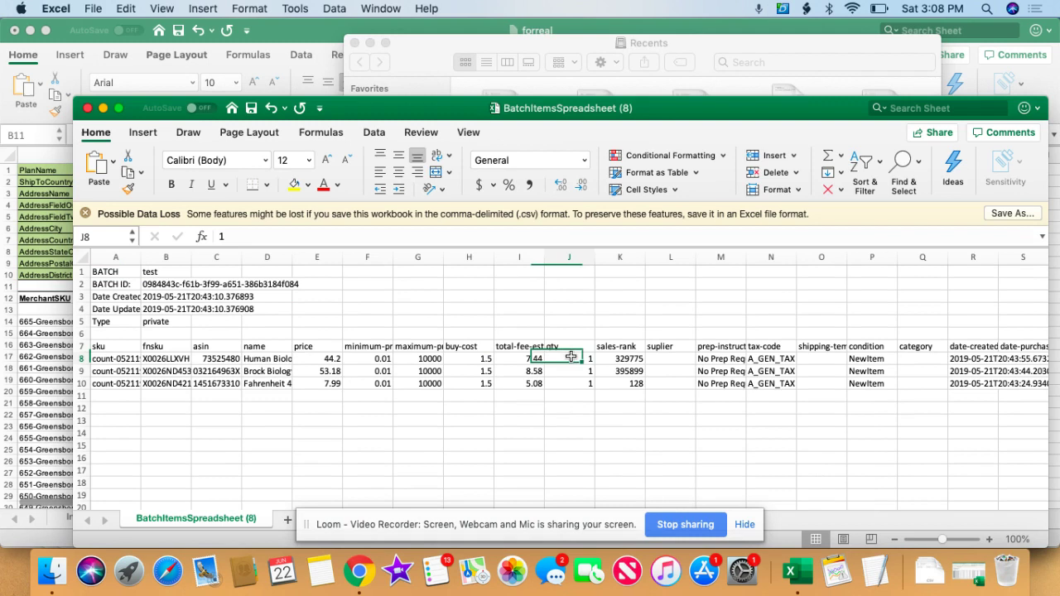
click(574, 420)
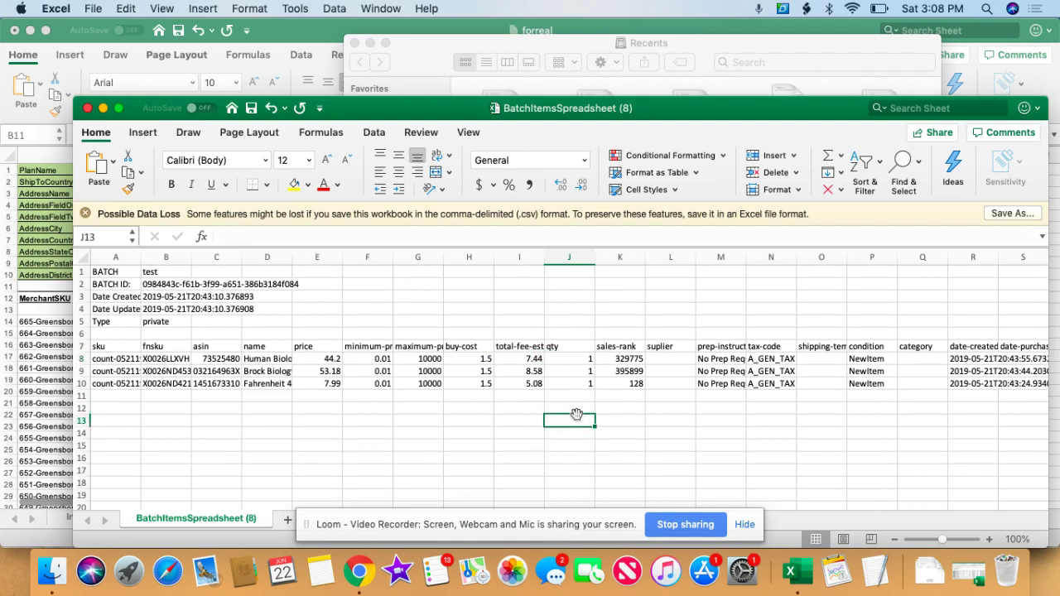
drag(571, 361, 571, 383)
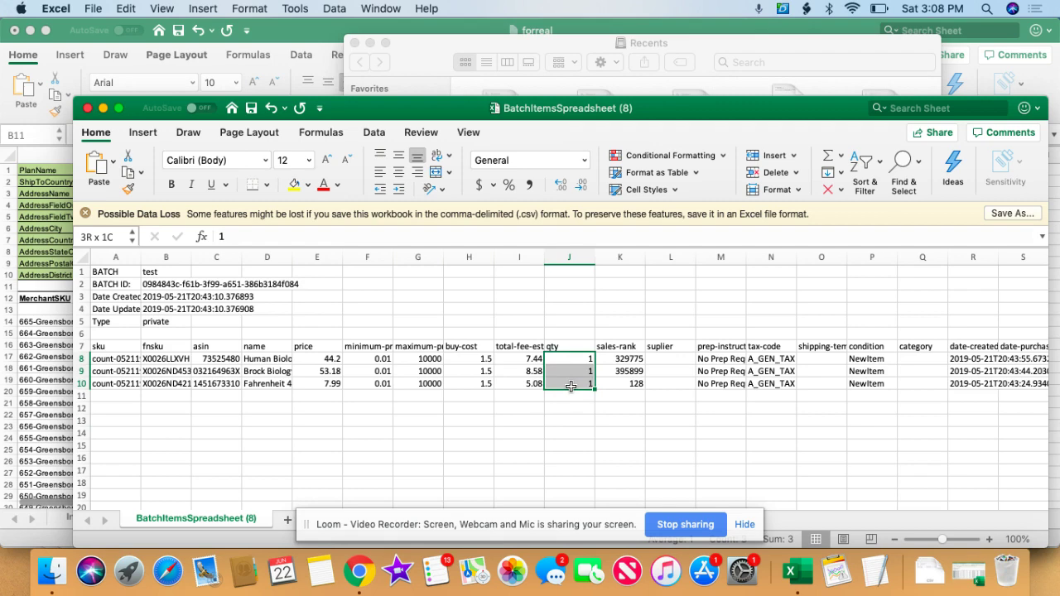
drag(571, 386, 571, 386)
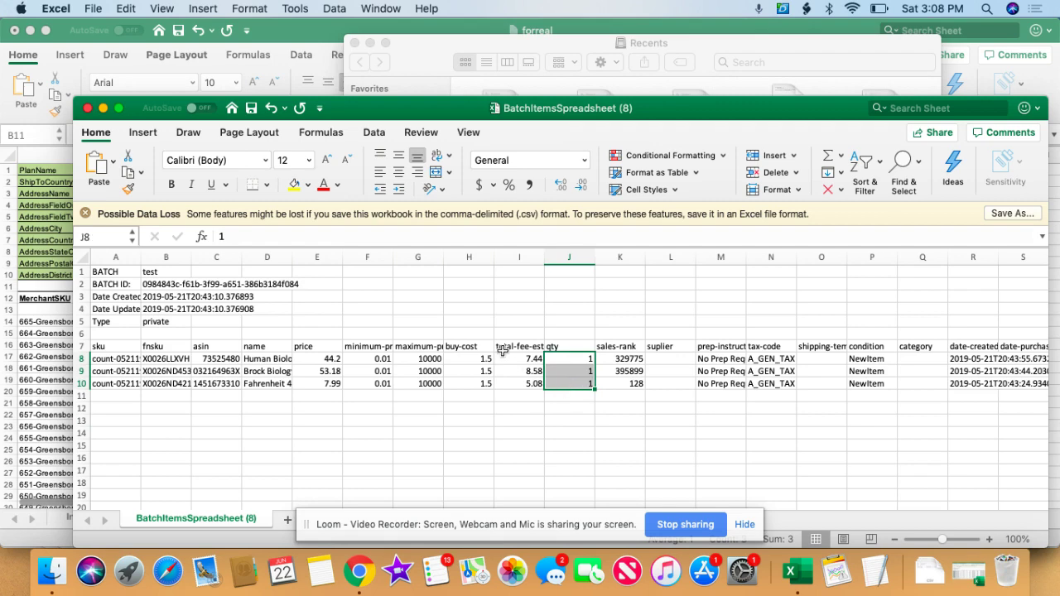
click(105, 111)
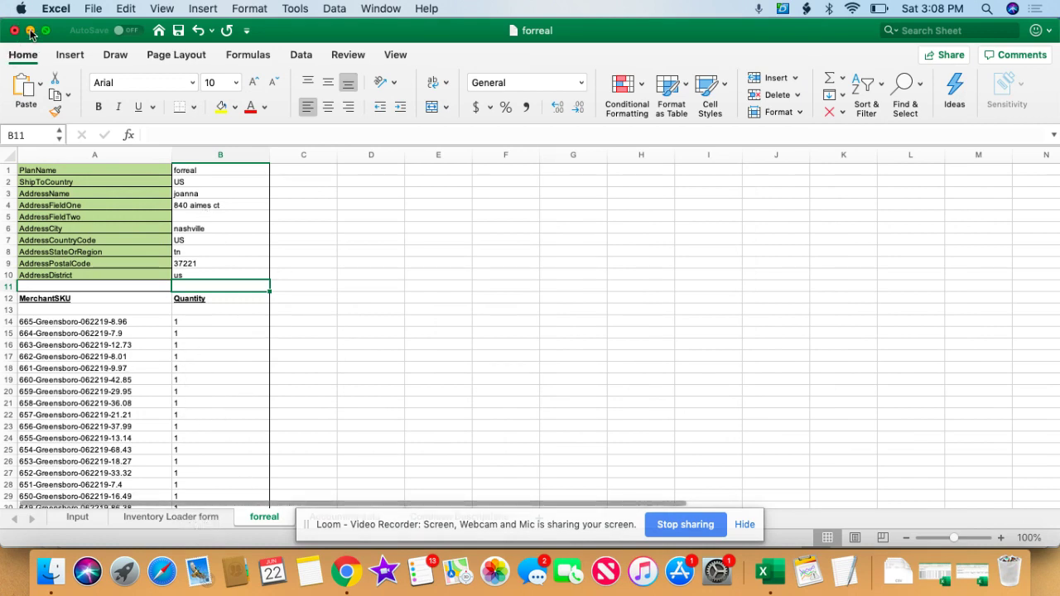
click(354, 582)
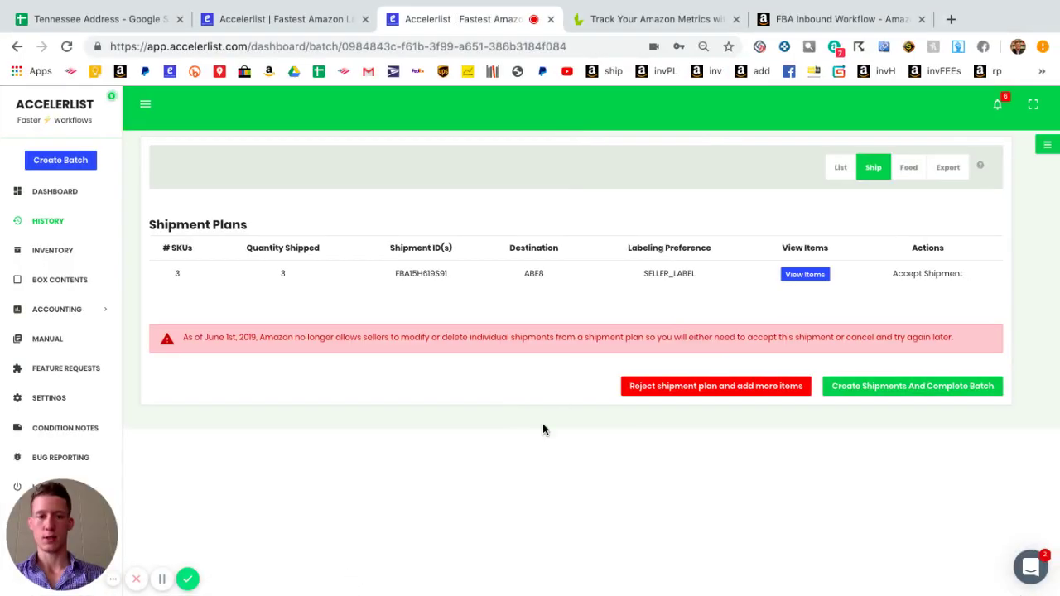
Return to the PLN (12/20/18 10:49 AM) plan and verify the textbook shows 1 unit.
click(838, 19)
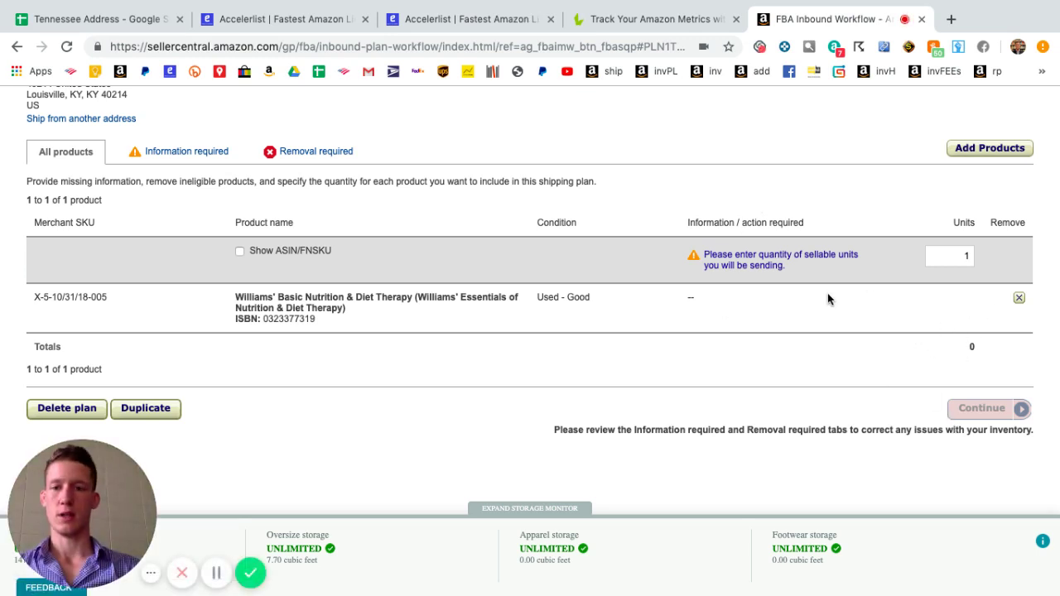
double_click(963, 258)
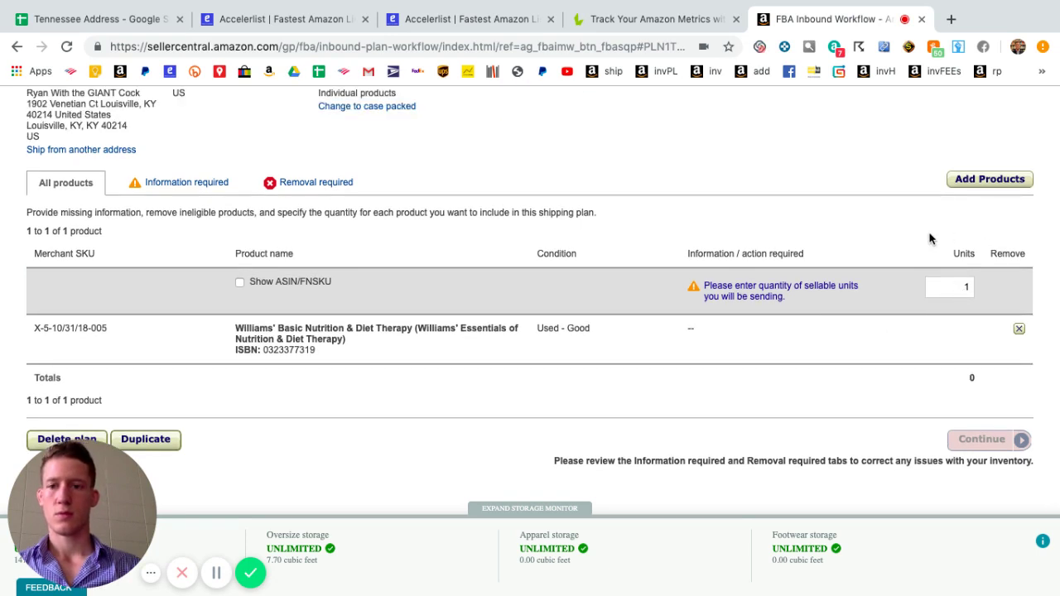
scroll(930, 239, up, 3)
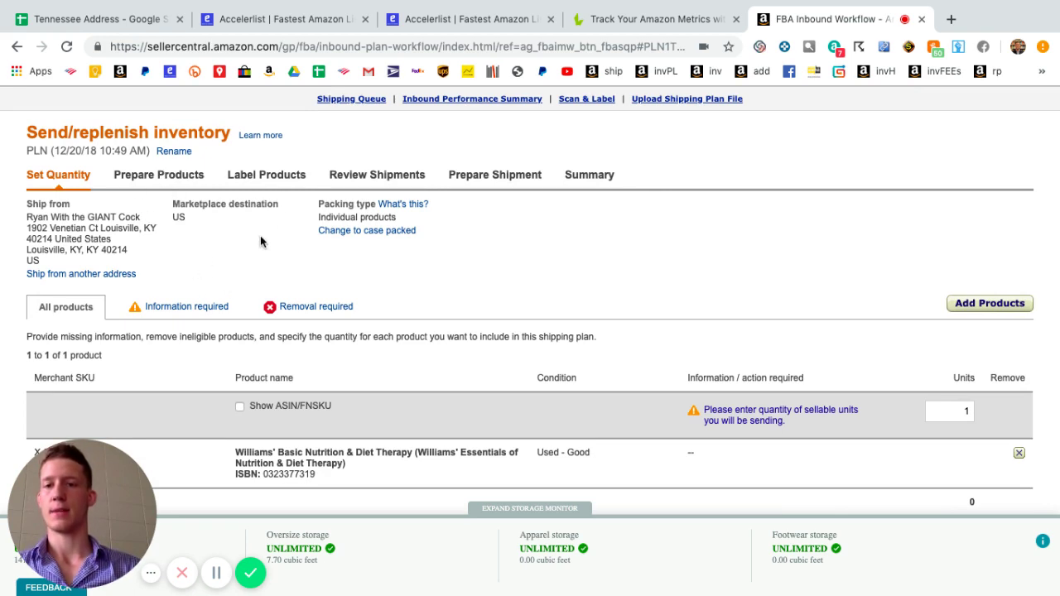
scroll(260, 237, down, 4)
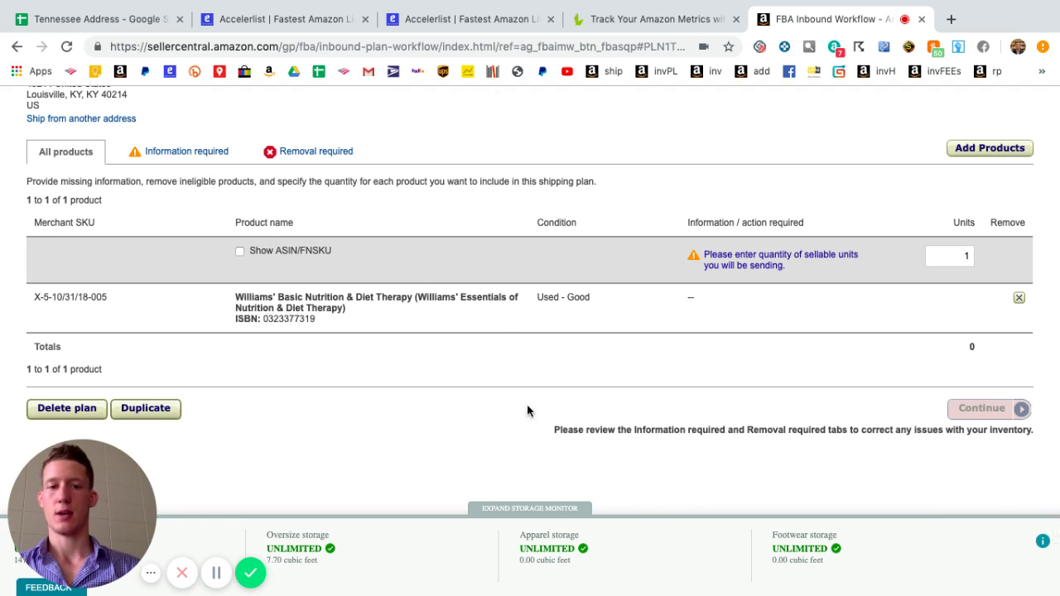